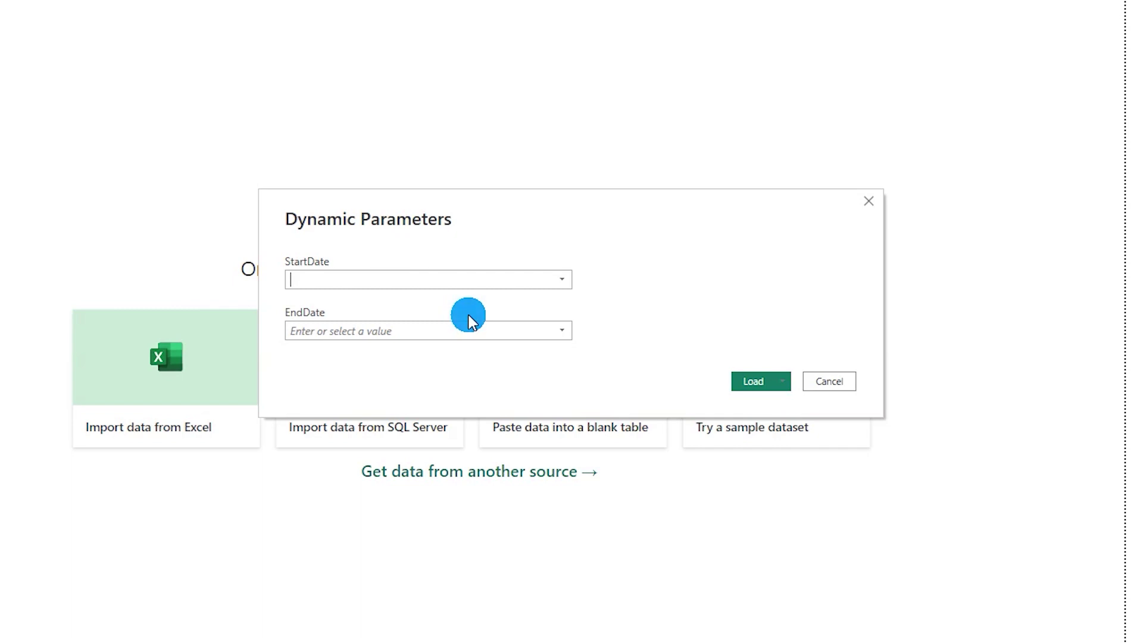
# Step: Set the StartDate parameter to 1/1/2016 and EndDate to 1/30/2016, and load the report data
pyautogui.click(470, 281)
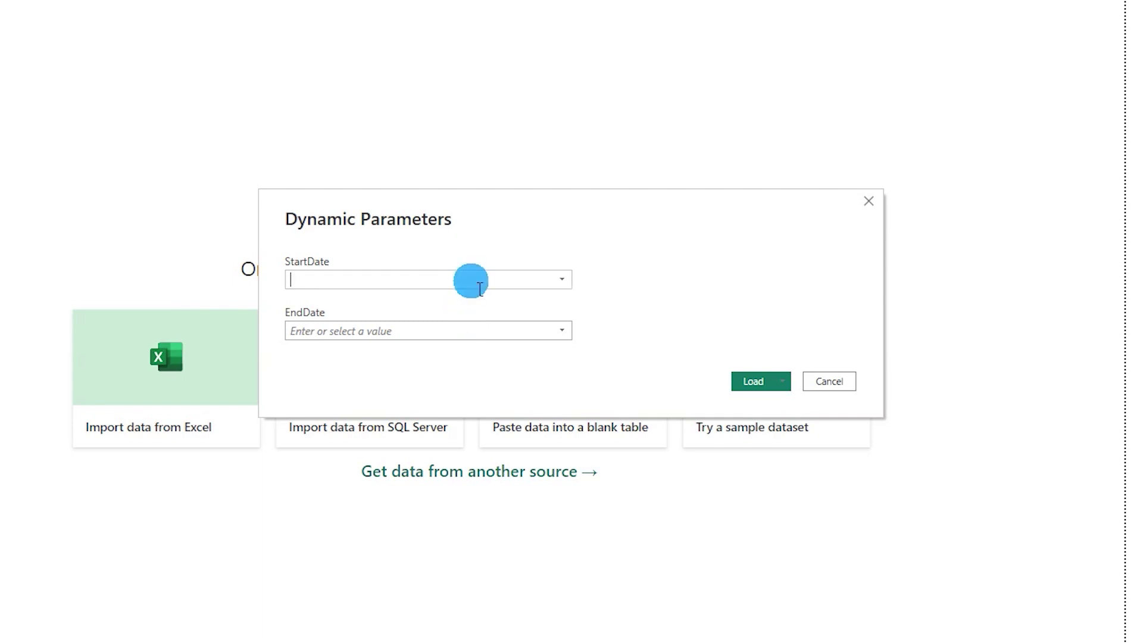
pyautogui.write('1/1/2016')
pyautogui.click(410, 343)
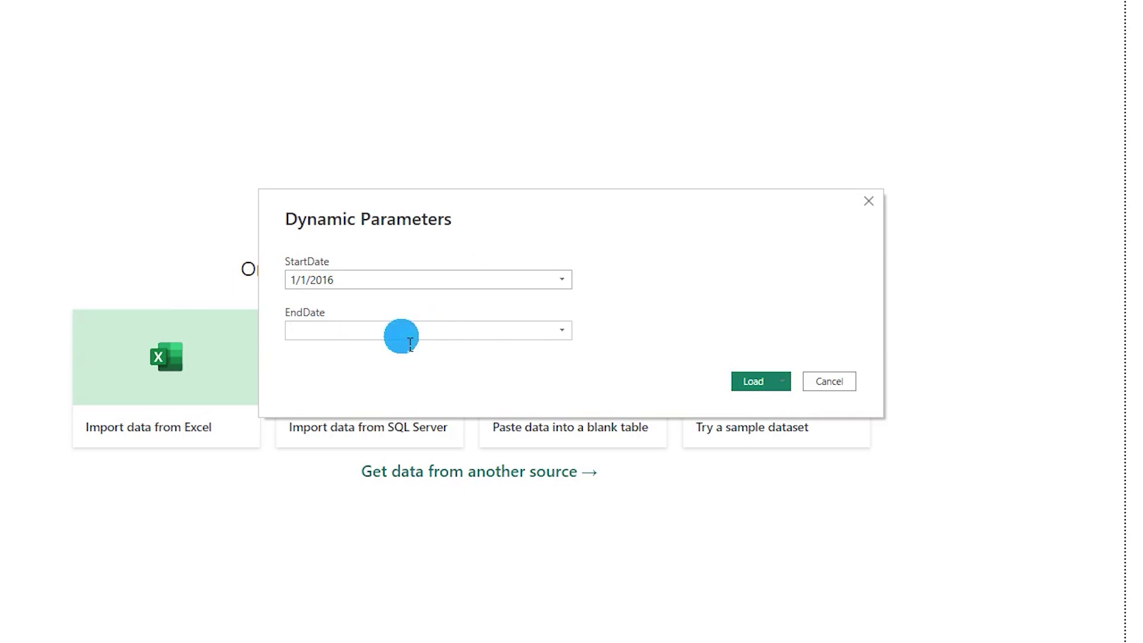
pyautogui.write('1/30/2016')
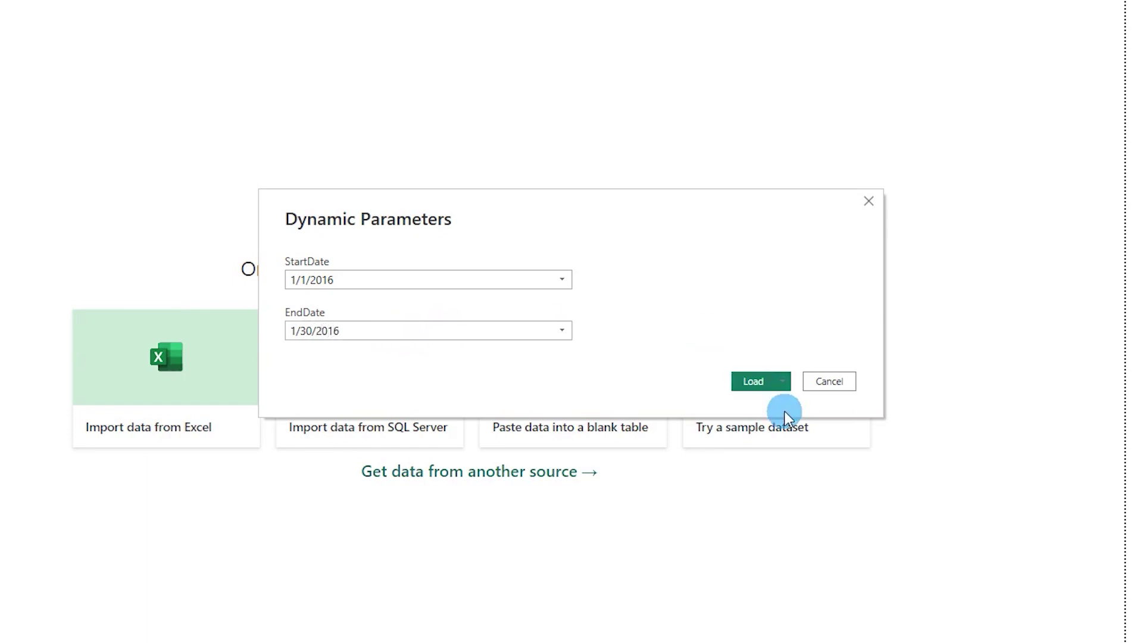
pyautogui.click(753, 382)
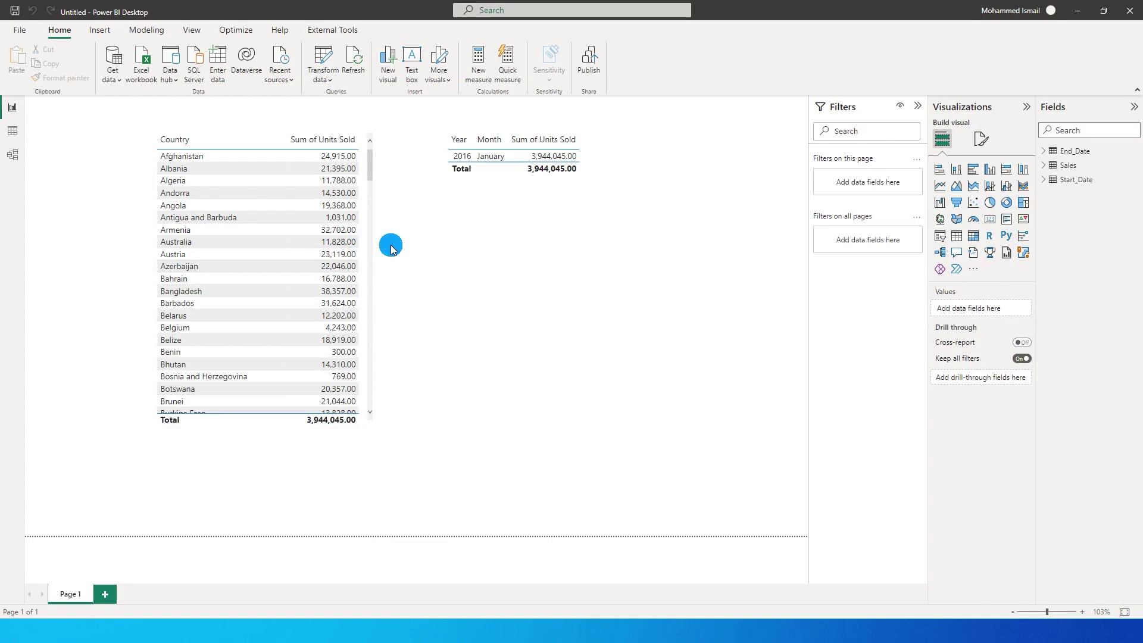
pyautogui.click(372, 156)
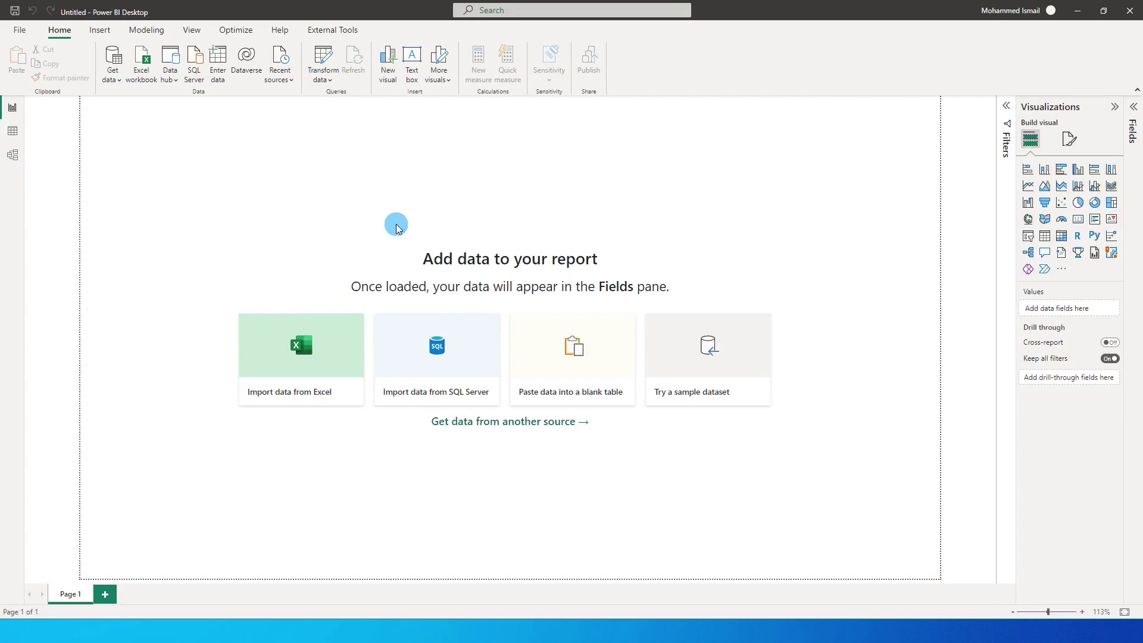
# Step: Connect to the SQL Server ISMAILPC\SQLEXPRESS in Import mode, leaving the database name blank
pyautogui.click(194, 74)
pyautogui.write('ISMAILPC\\SQLEXPRESS')
pyautogui.click(433, 291)
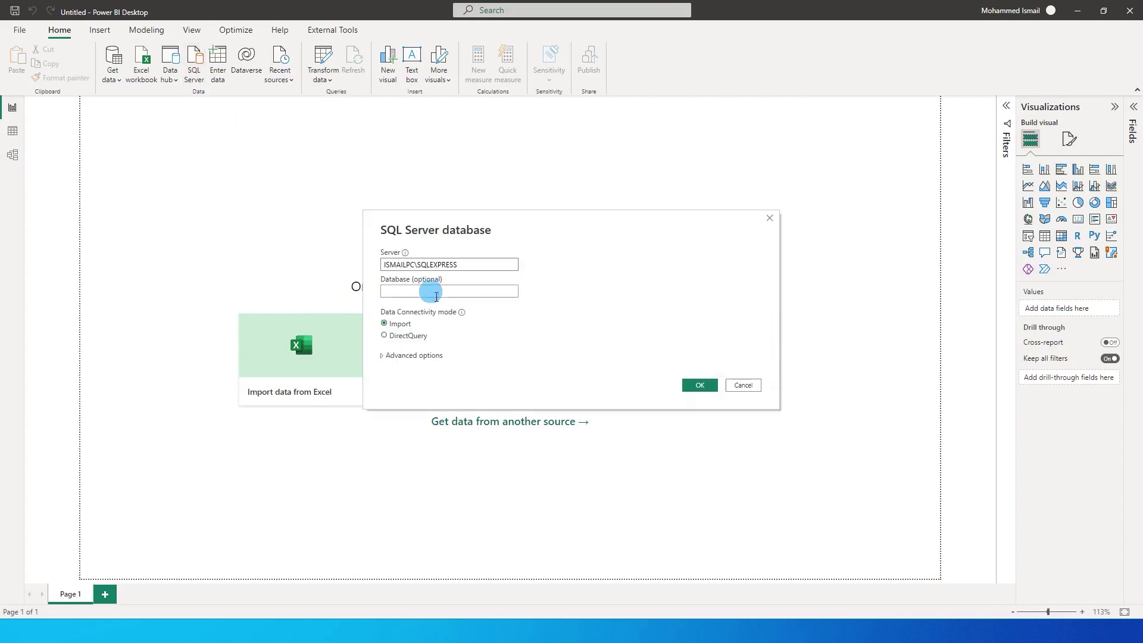
pyautogui.click(693, 387)
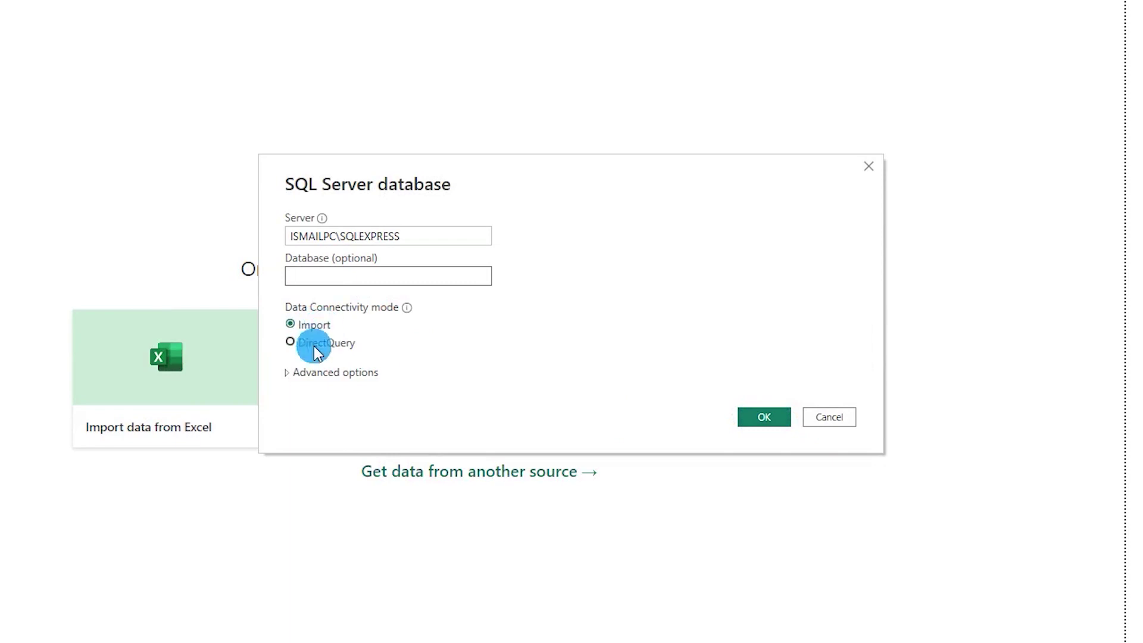
pyautogui.click(763, 419)
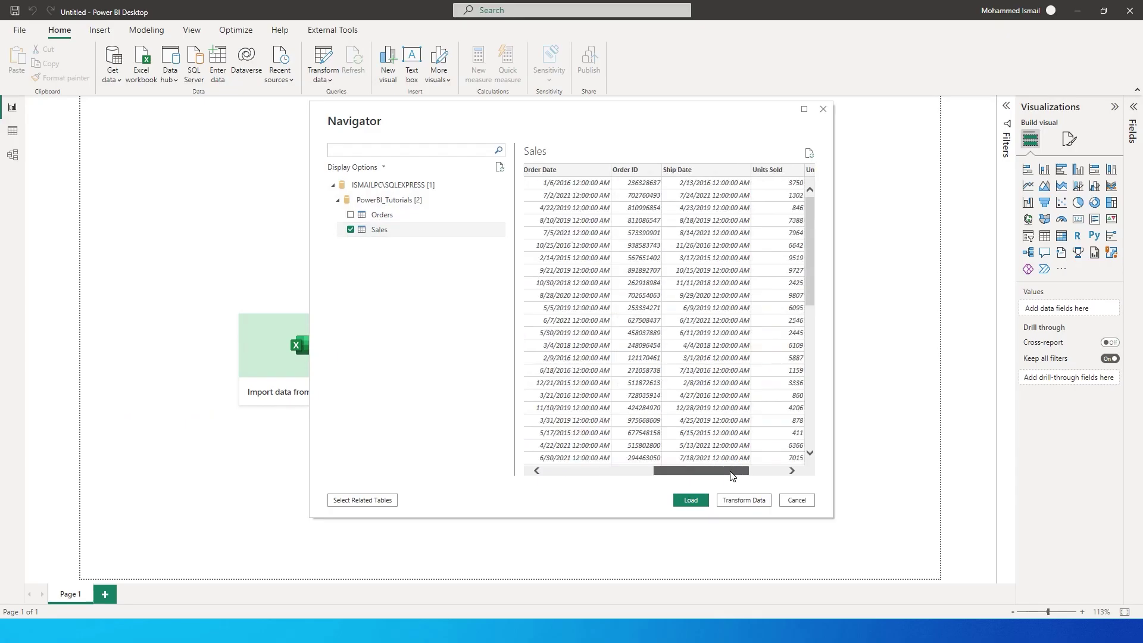
# Step: Bring in the Sales table from the PowerBI_Tutorials database and open it in Power Query Editor
pyautogui.moveTo(732, 475); pyautogui.dragTo(759, 470)
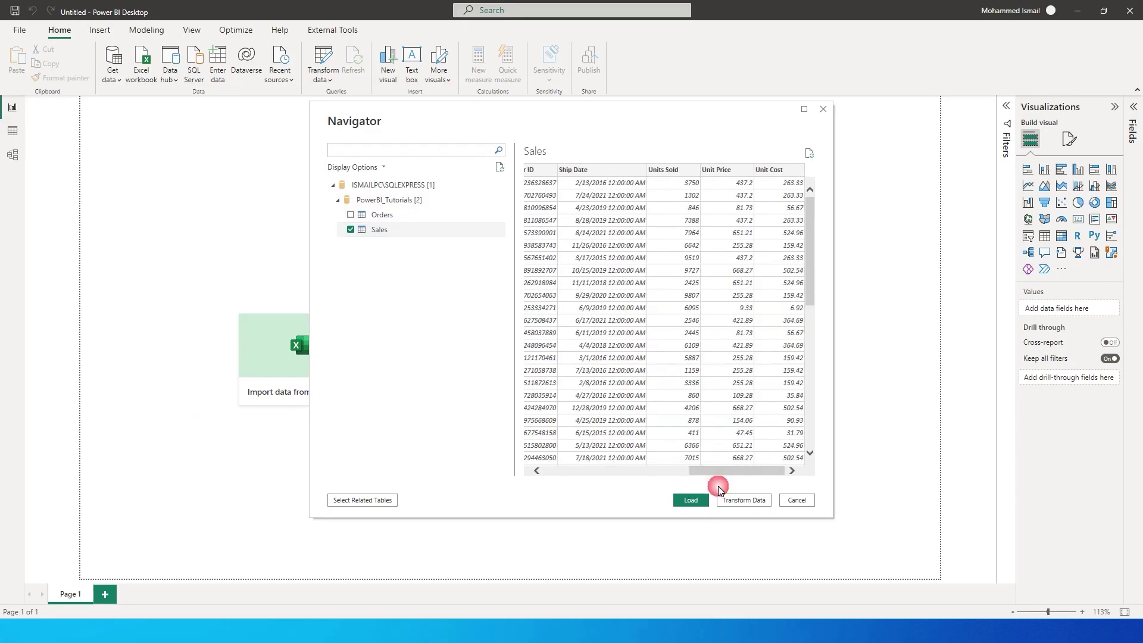
pyautogui.click(691, 500)
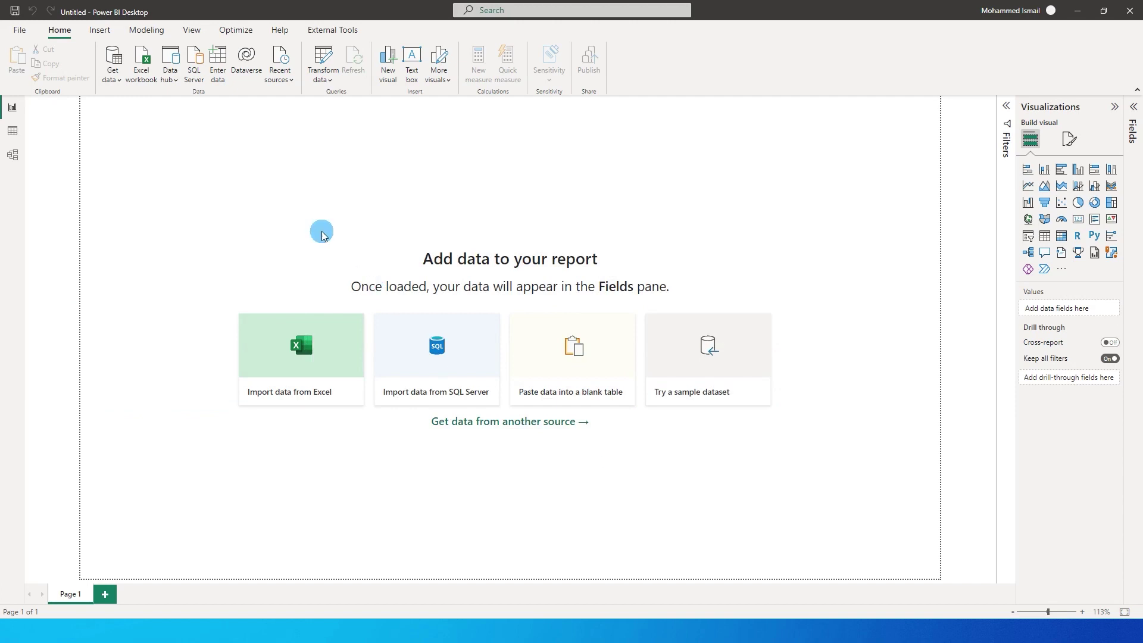
pyautogui.click(327, 80)
pyautogui.click(329, 97)
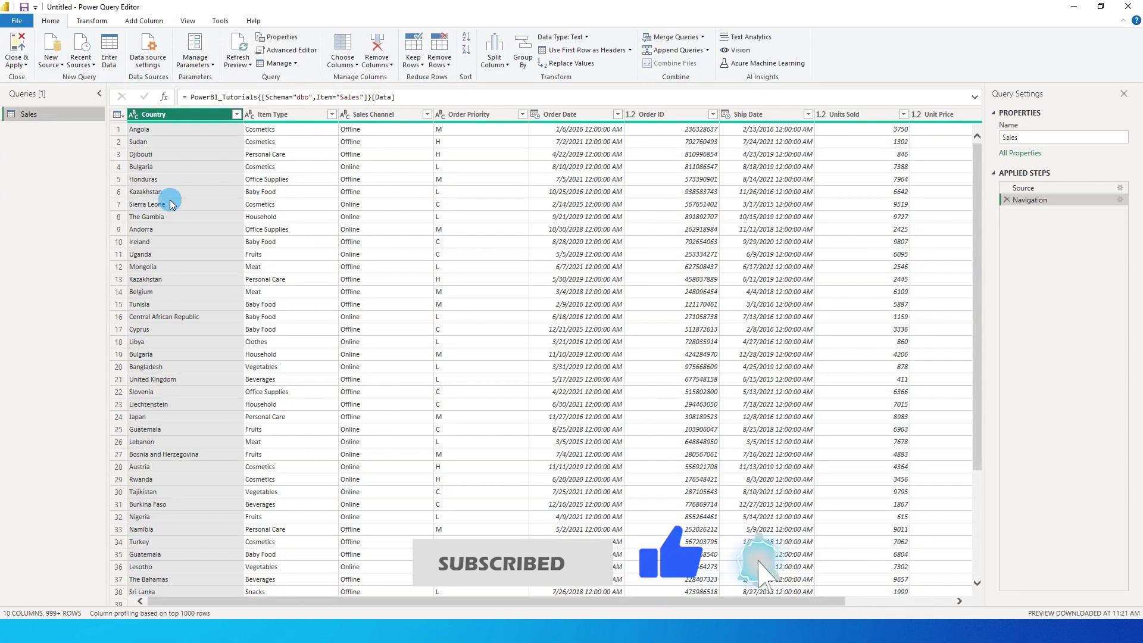
# Step: Add the Sales table's Order Date column as a new list query and sort it ascending
pyautogui.click(566, 115)
pyautogui.rightClick(568, 116)
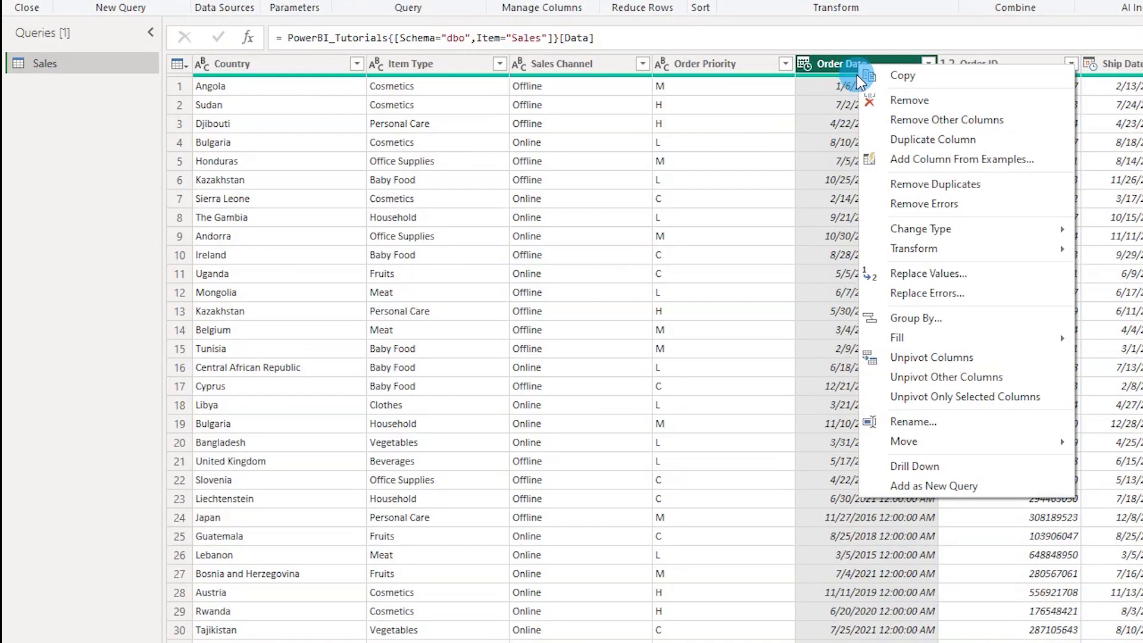
pyautogui.click(941, 485)
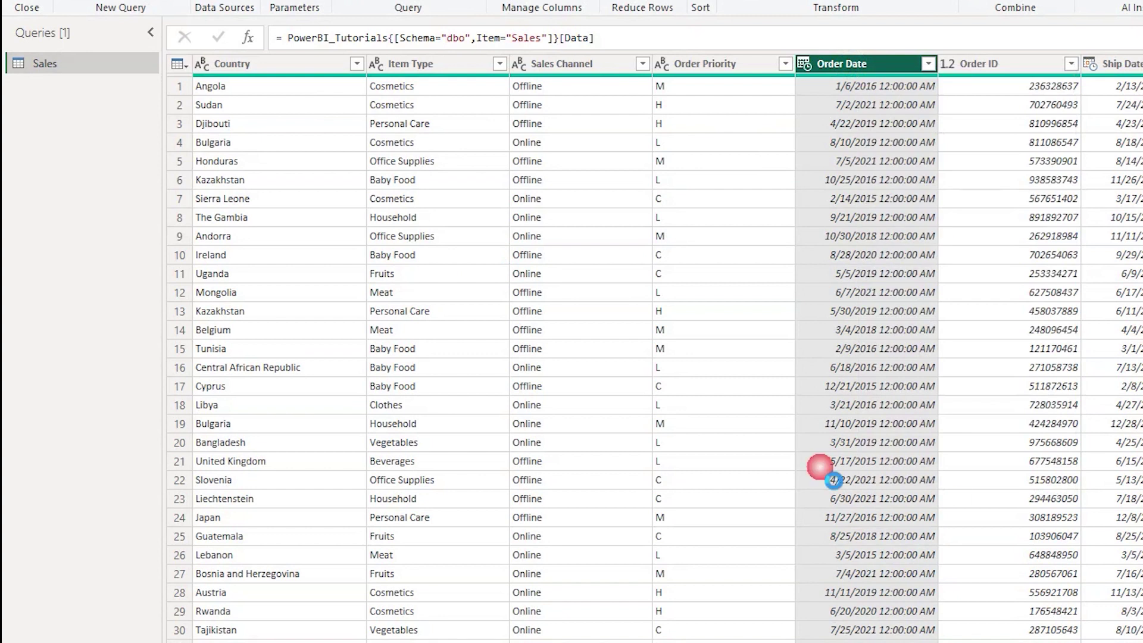
pyautogui.rightClick(245, 68)
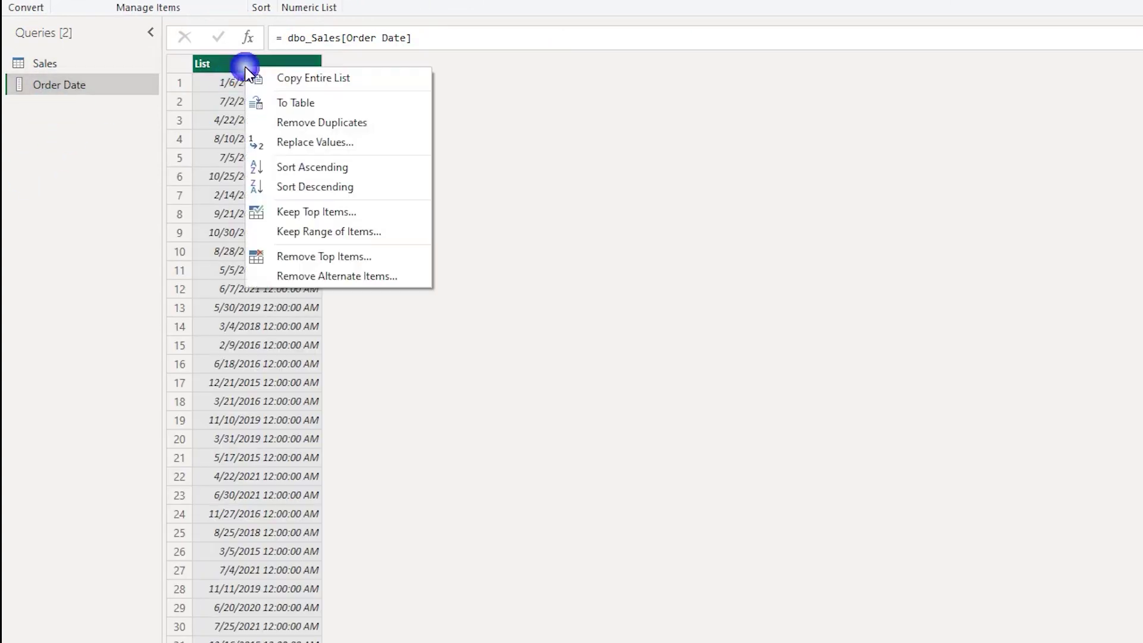
pyautogui.click(298, 170)
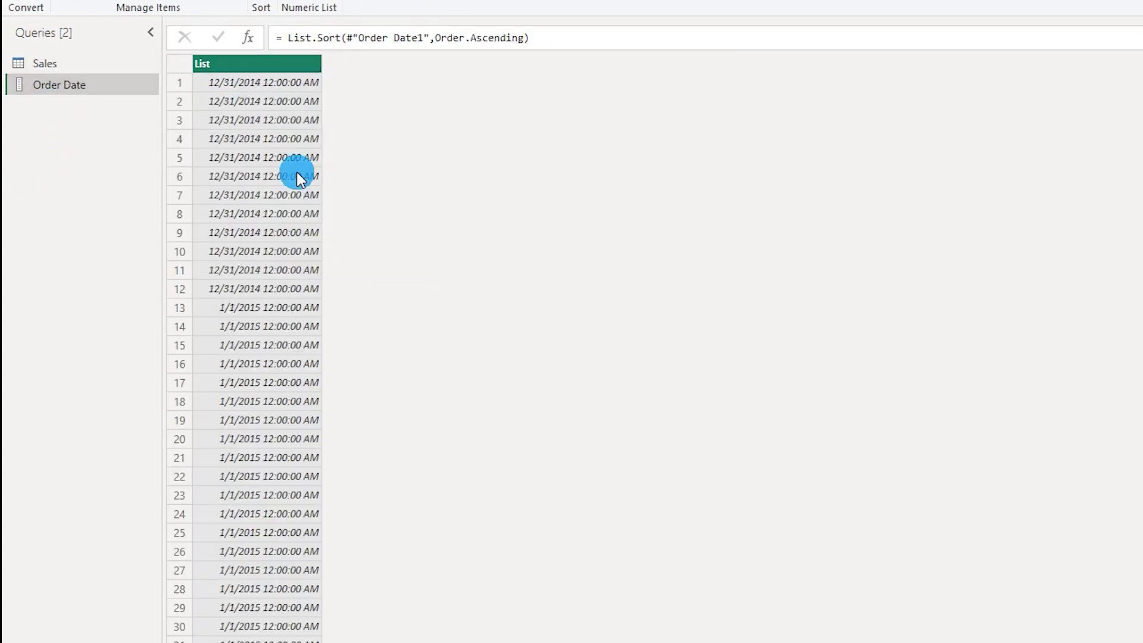
# Step: Keep only the top 1 item of the ascending Order Date list
pyautogui.rightClick(258, 68)
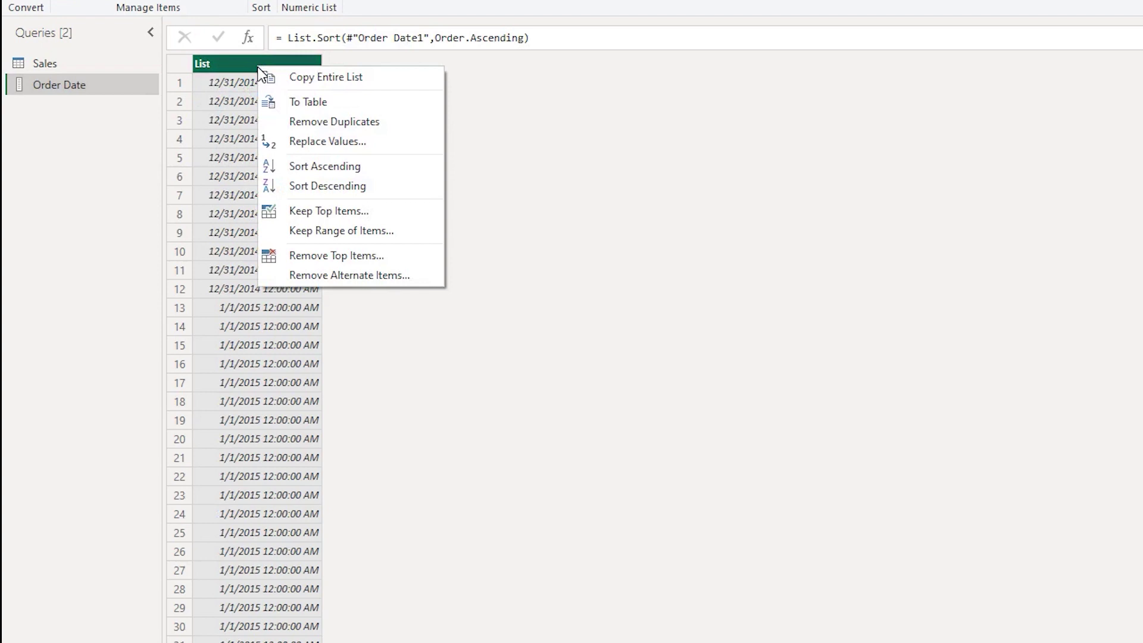
pyautogui.click(340, 217)
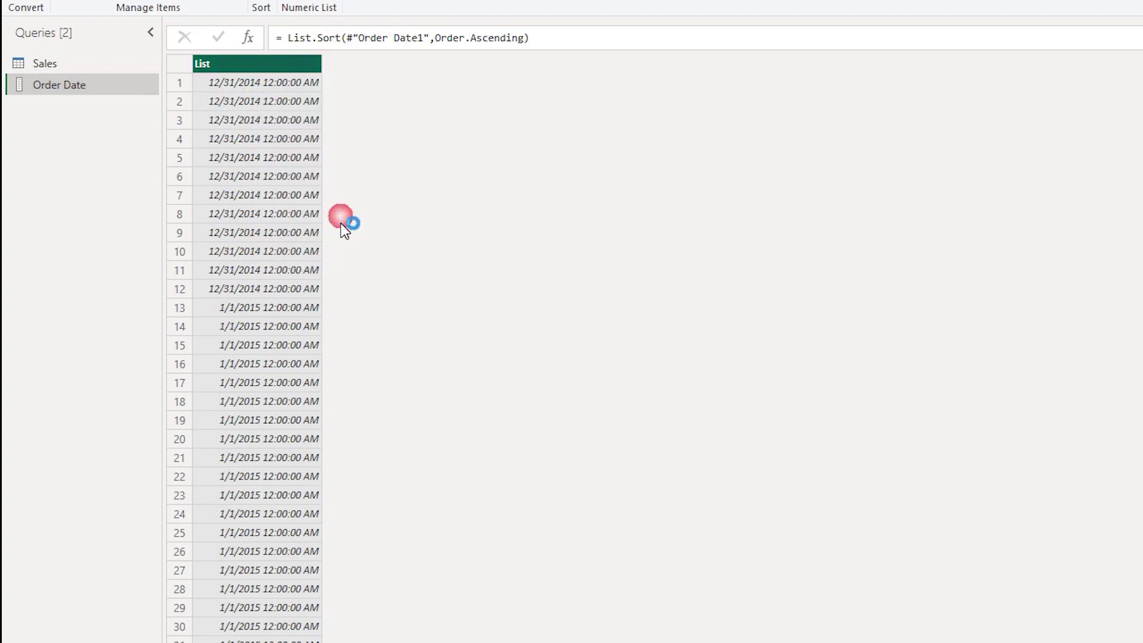
pyautogui.write('1')
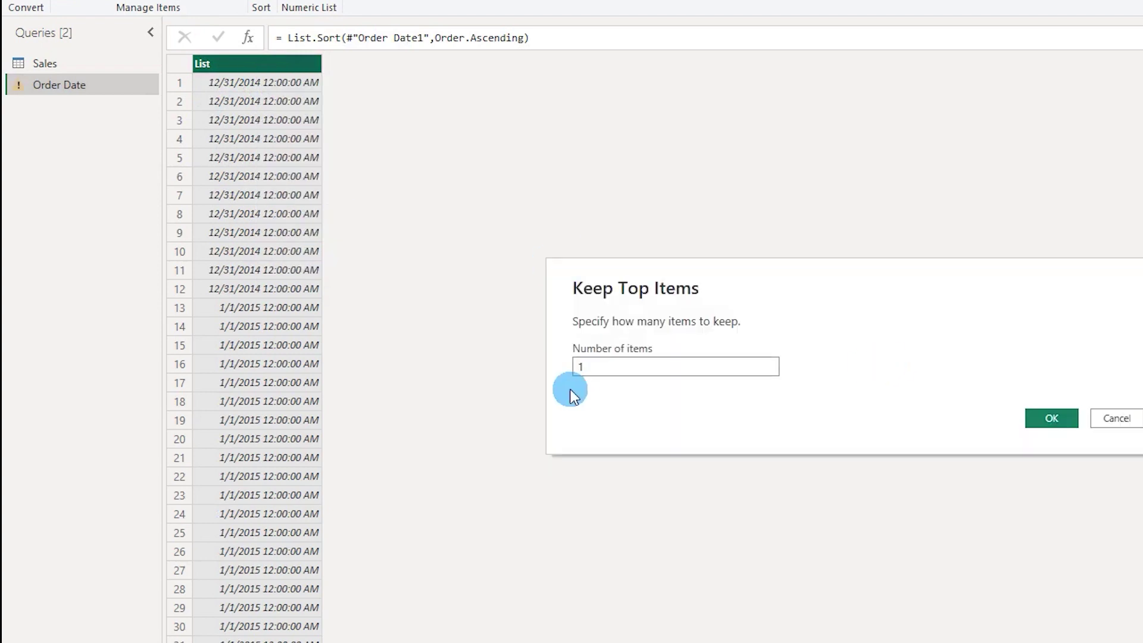
pyautogui.click(1052, 418)
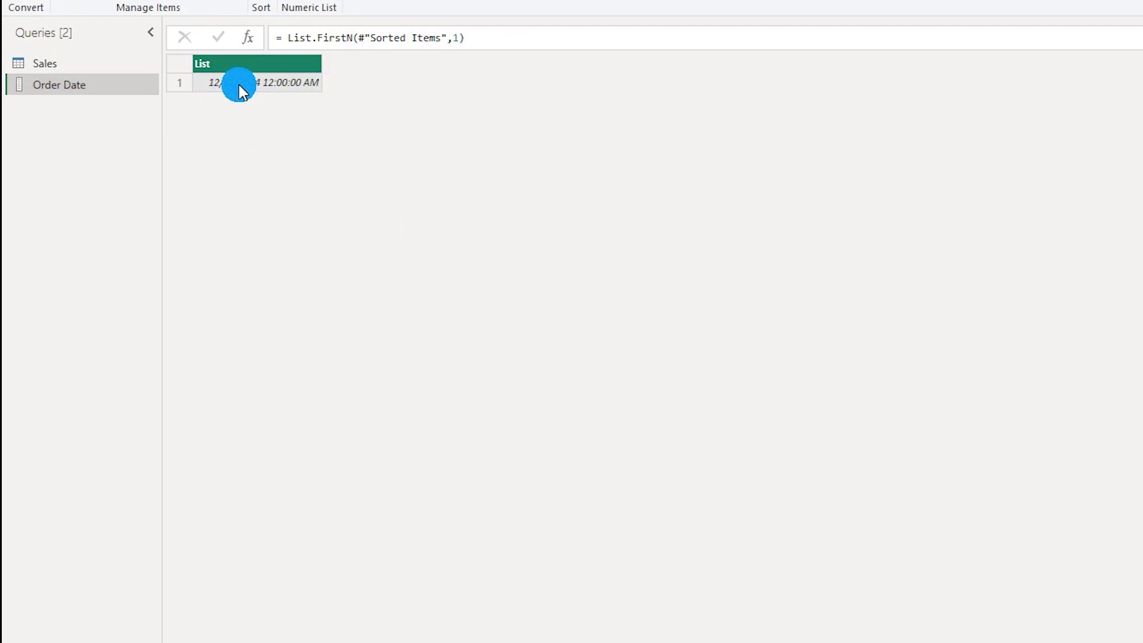
# Step: Rename the Order Date query to Start_Date
pyautogui.rightClick(50, 85)
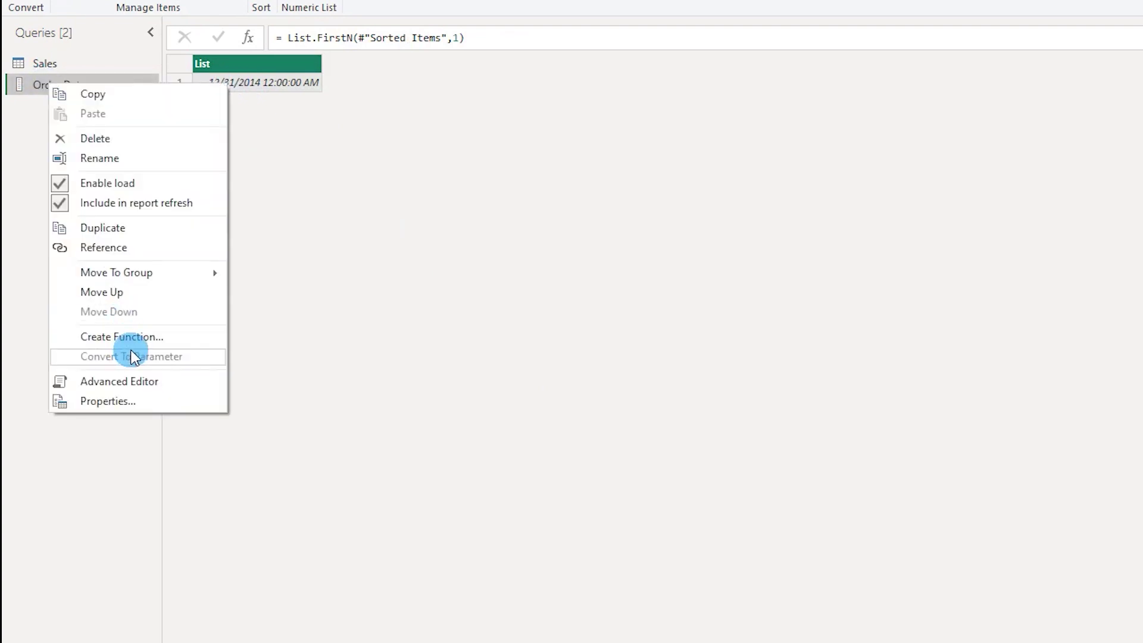
pyautogui.click(107, 162)
pyautogui.write('S')
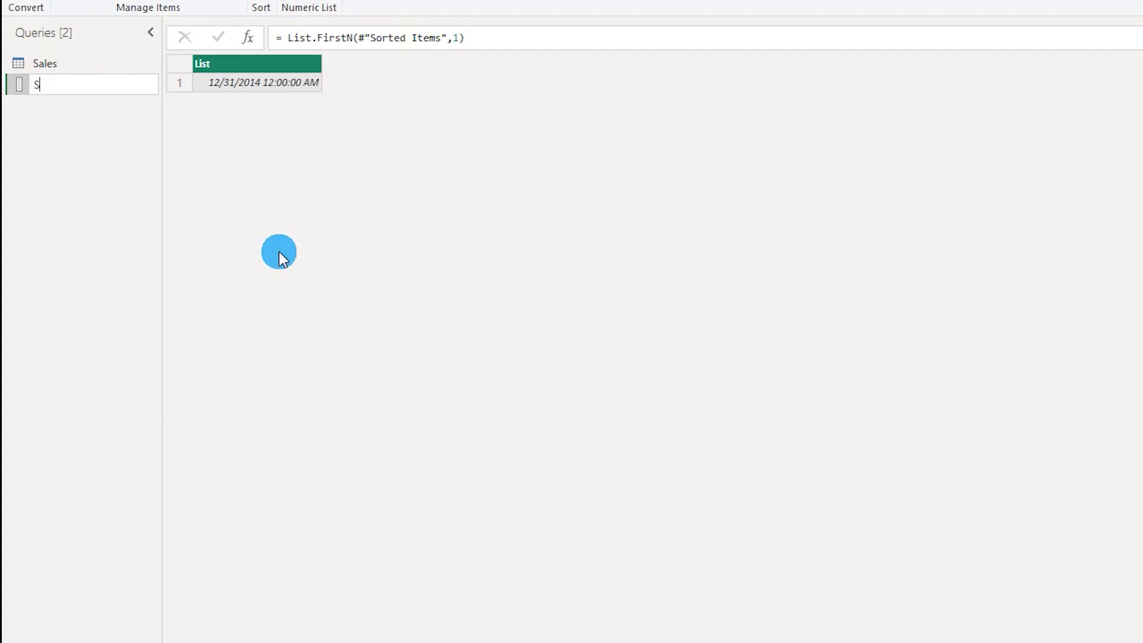
pyautogui.write('tart_Date')
# Step: Add the Order Date column of Sales as another new list query and sort it descending
pyautogui.click(54, 62)
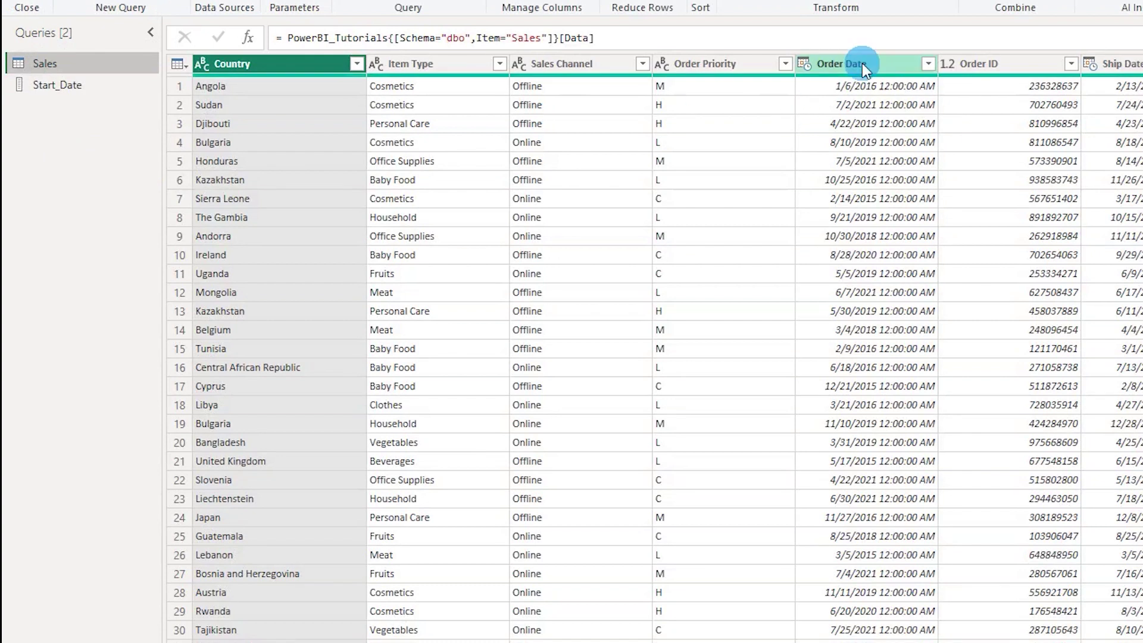
pyautogui.rightClick(862, 63)
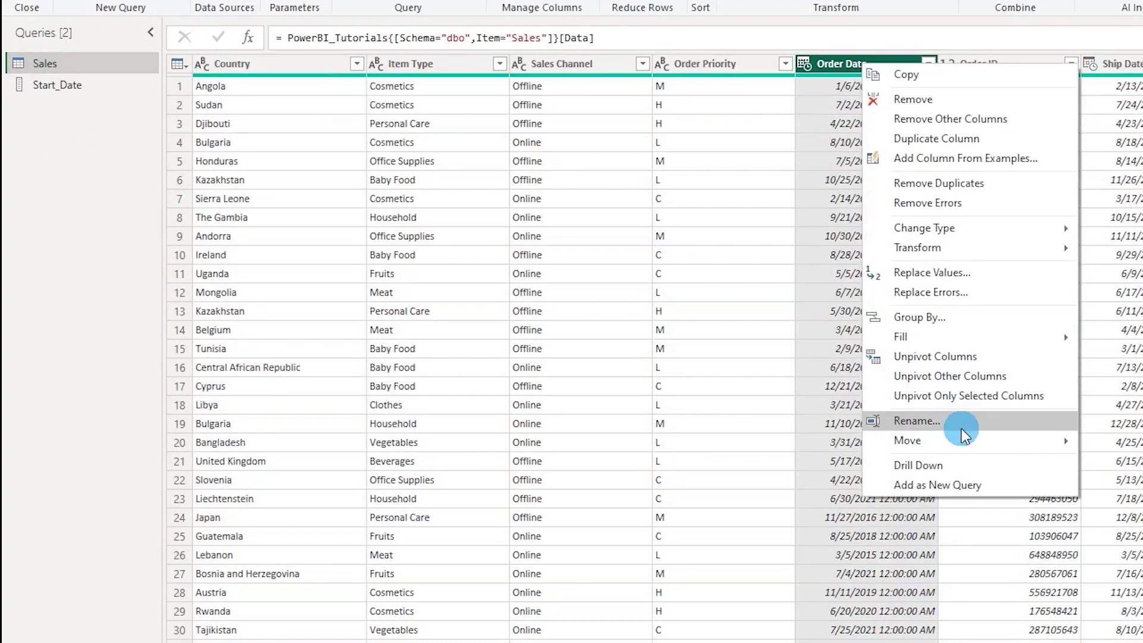
pyautogui.click(963, 484)
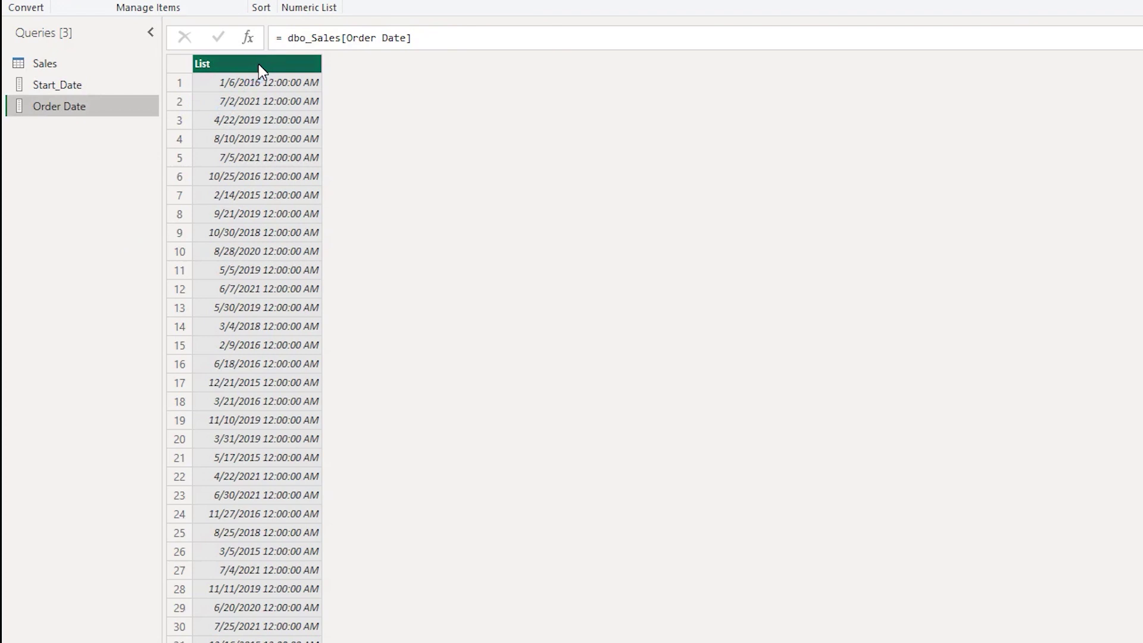
pyautogui.rightClick(259, 63)
pyautogui.click(340, 190)
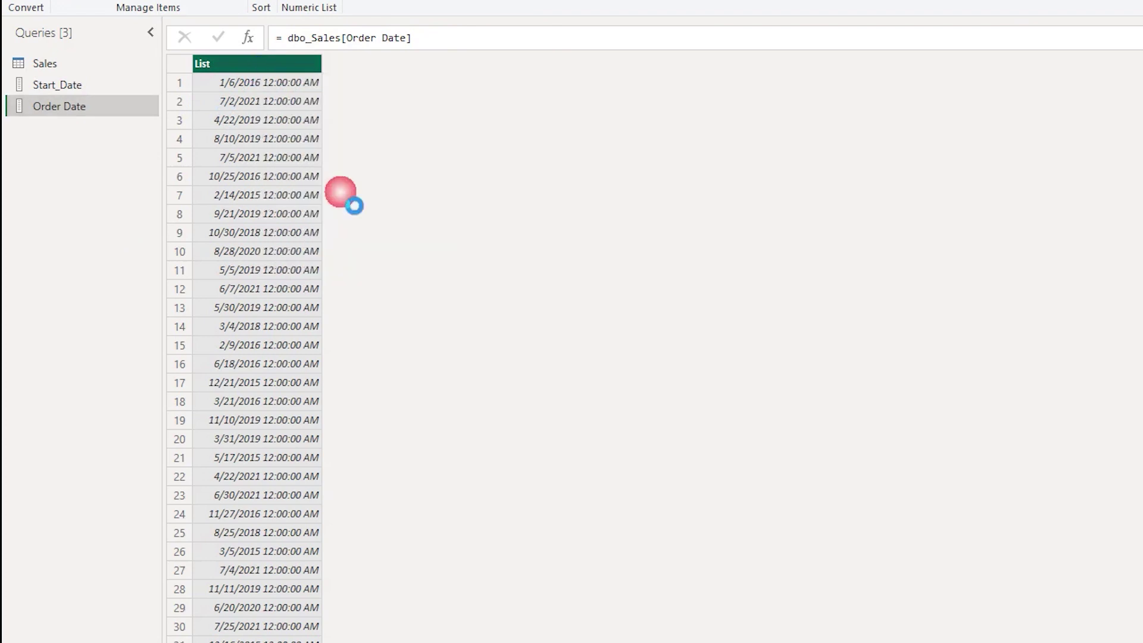
# Step: Keep only the top 1 item of the descending Order Date list
pyautogui.rightClick(262, 70)
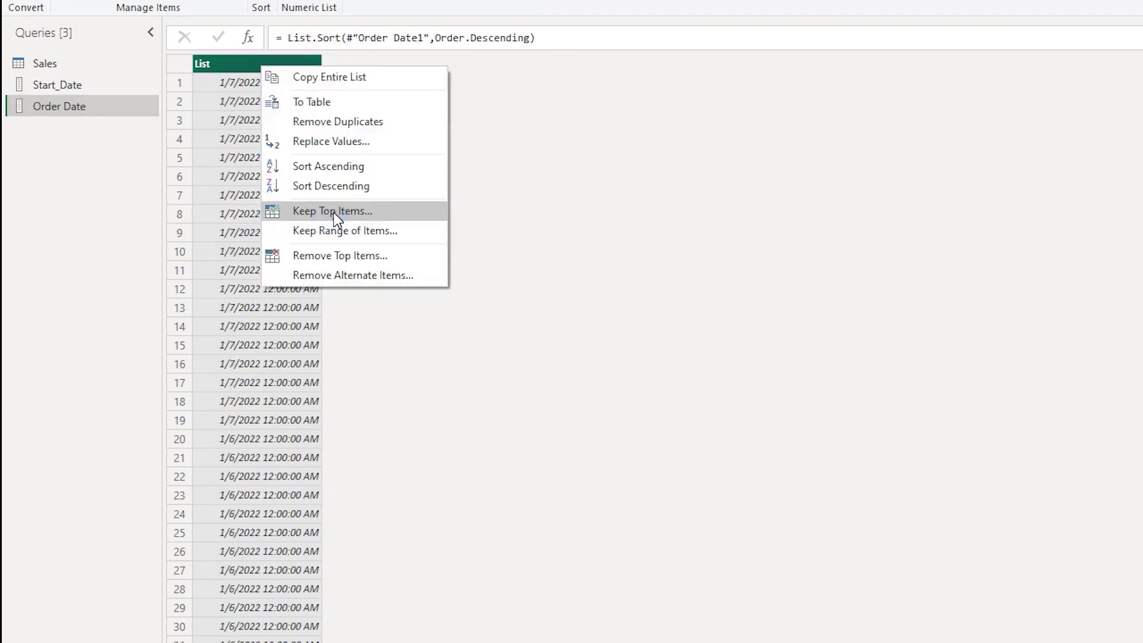
pyautogui.click(331, 210)
pyautogui.write('1')
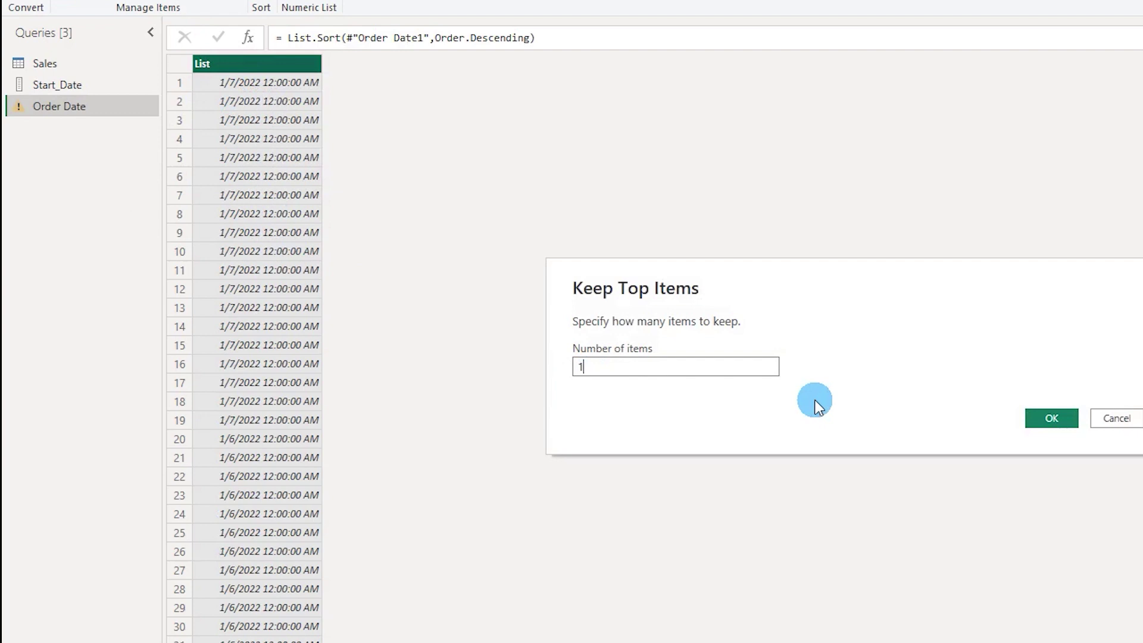
pyautogui.click(1053, 419)
# Step: Rename the second Order Date query to End_Date
pyautogui.rightClick(66, 111)
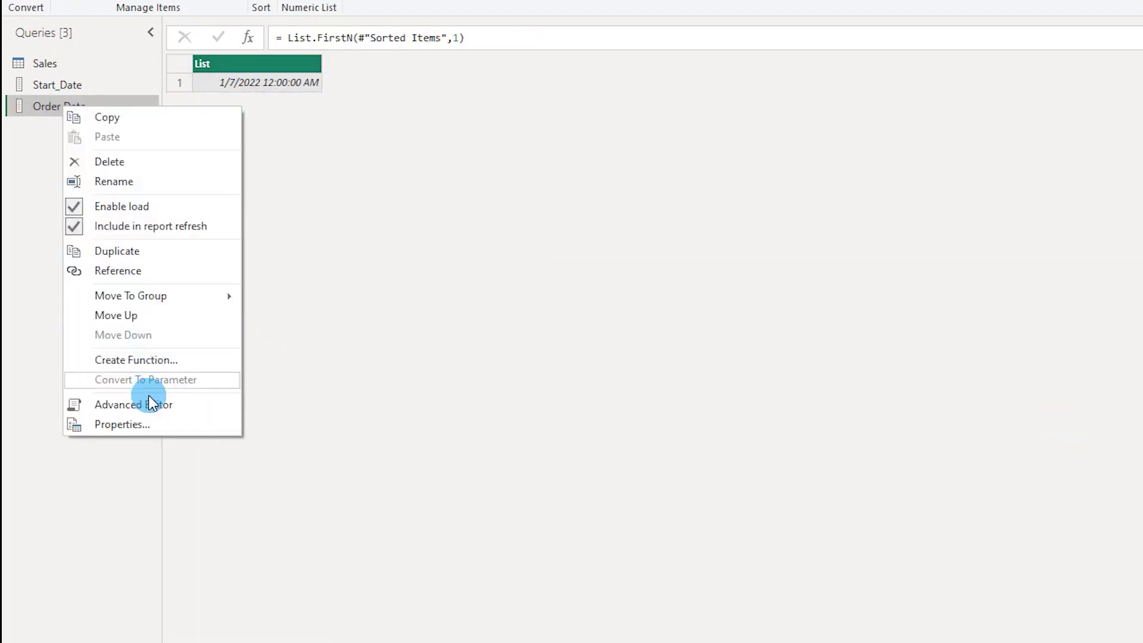
pyautogui.click(126, 186)
pyautogui.write('End_Date')
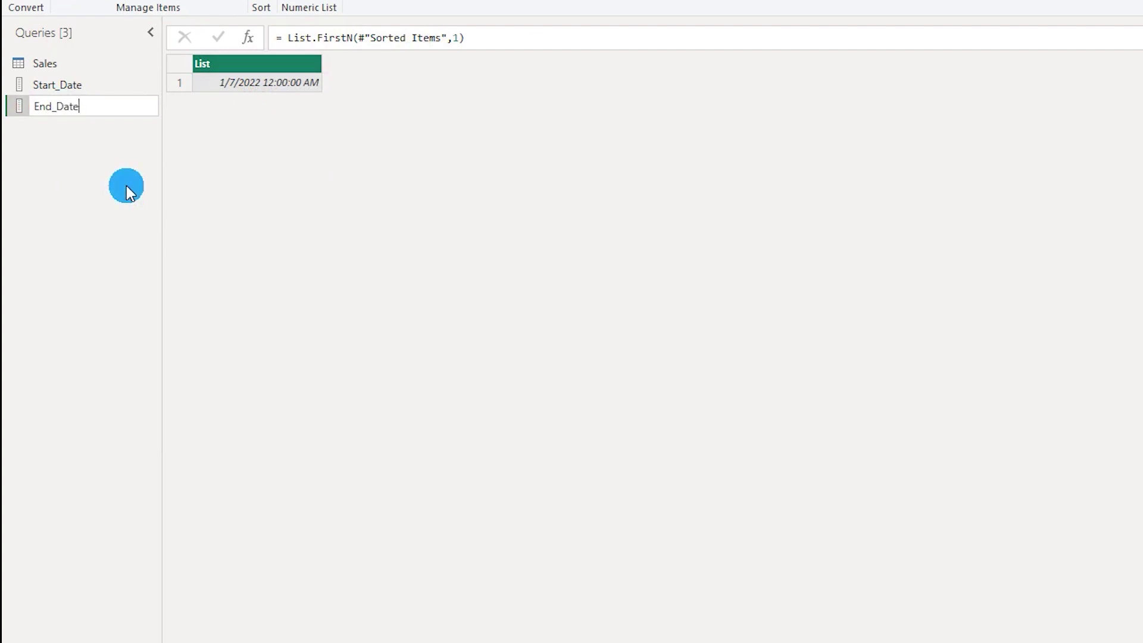
pyautogui.click(238, 131)
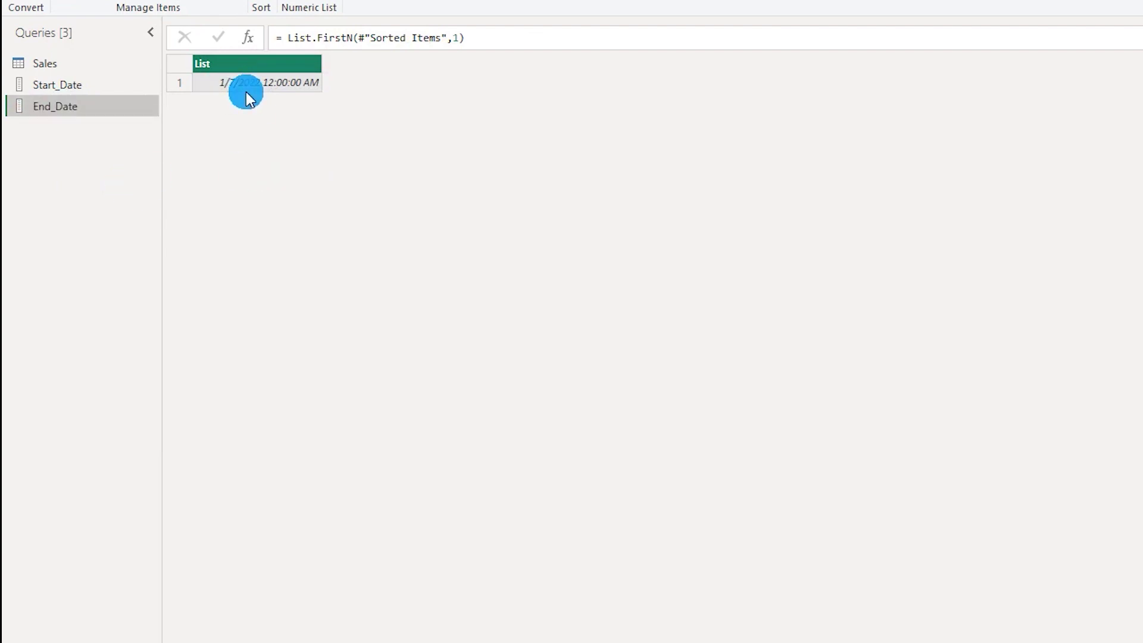
# Step: Create a new parameter named StartDate from the Sales query
pyautogui.click(47, 69)
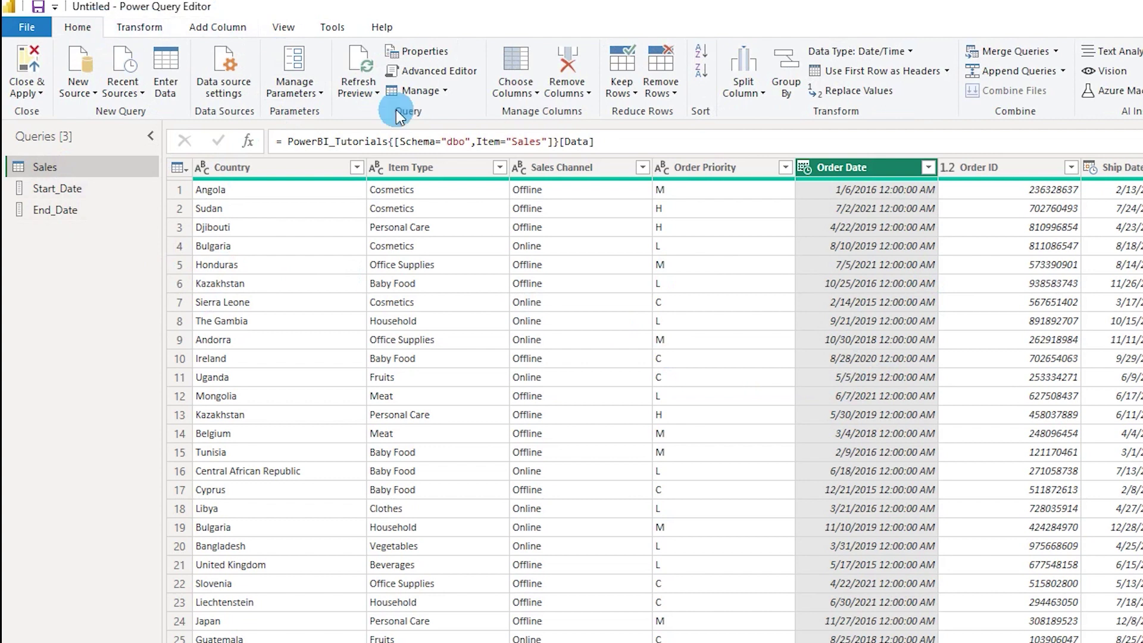
pyautogui.click(299, 91)
pyautogui.click(317, 153)
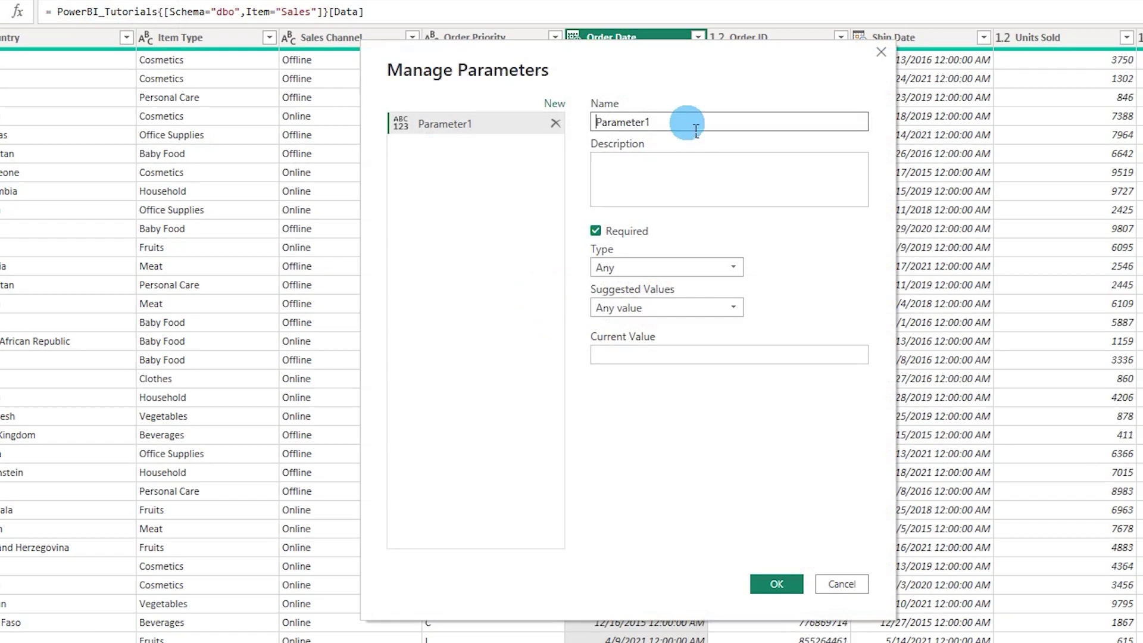
pyautogui.click(636, 249)
pyautogui.write('Start')
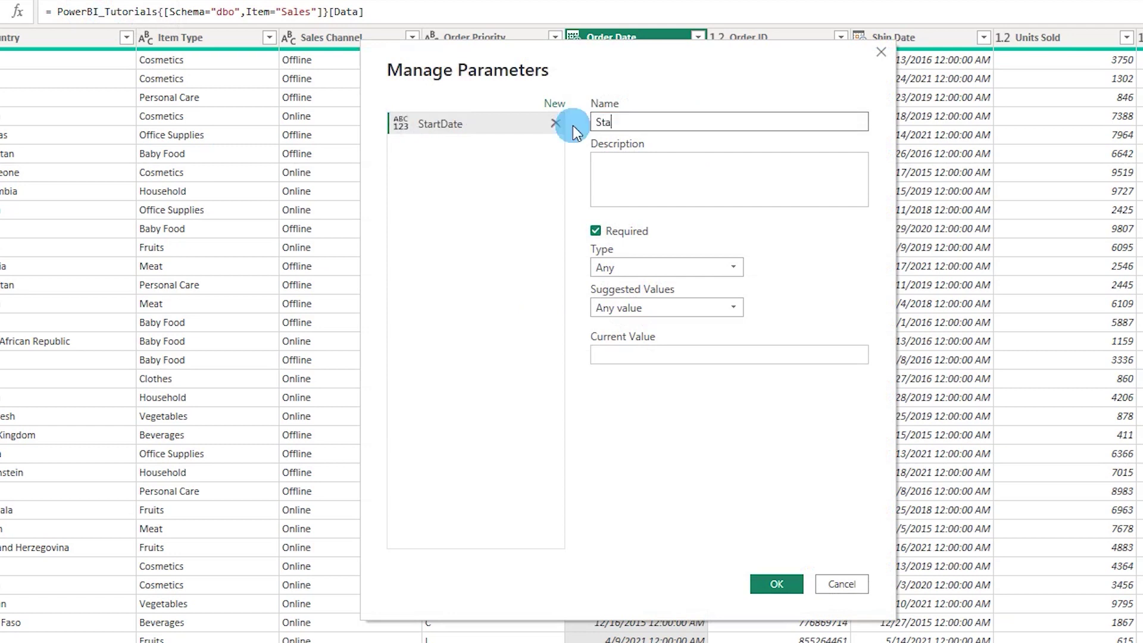
pyautogui.write('rtDate')
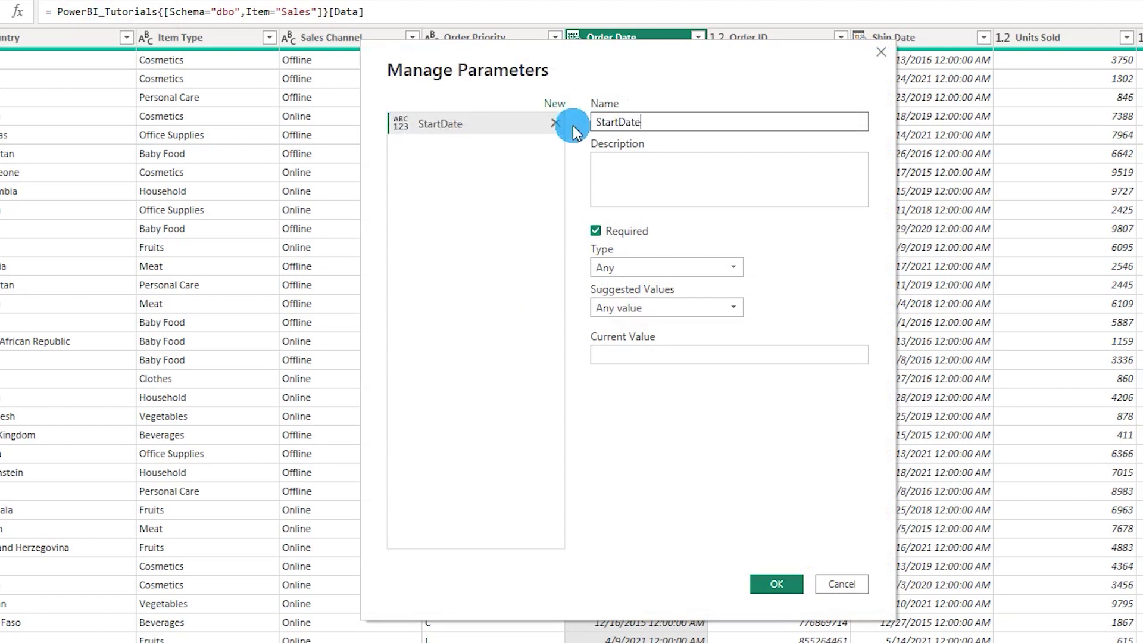
# Step: Keep the StartDate parameter required, with Date as its type and Query as the source of its suggested values
pyautogui.click(597, 233)
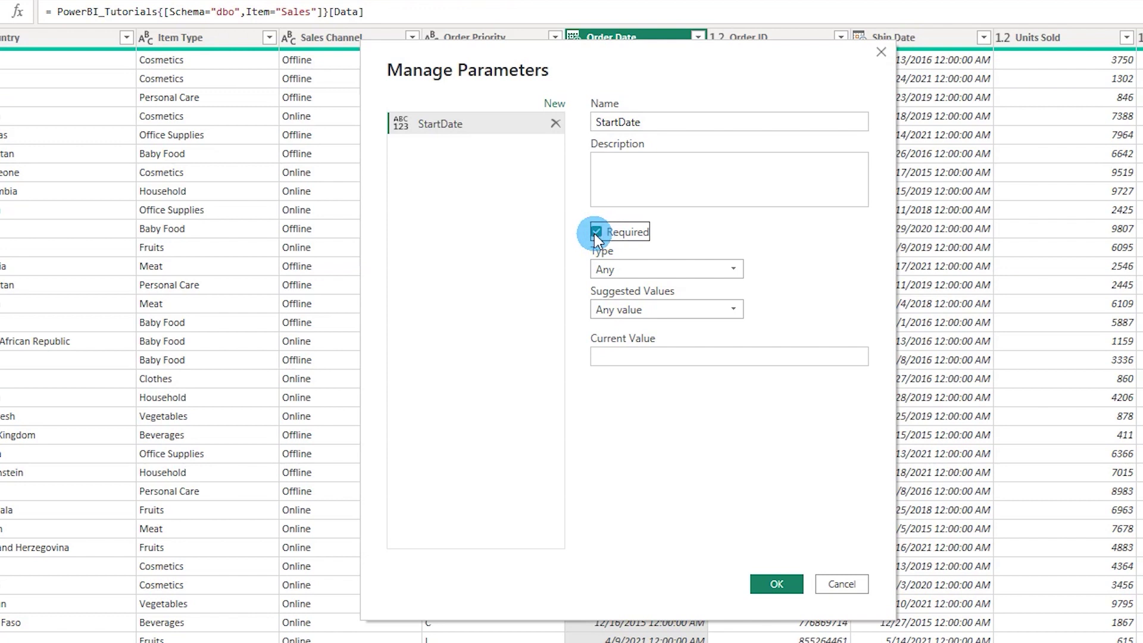
pyautogui.click(633, 269)
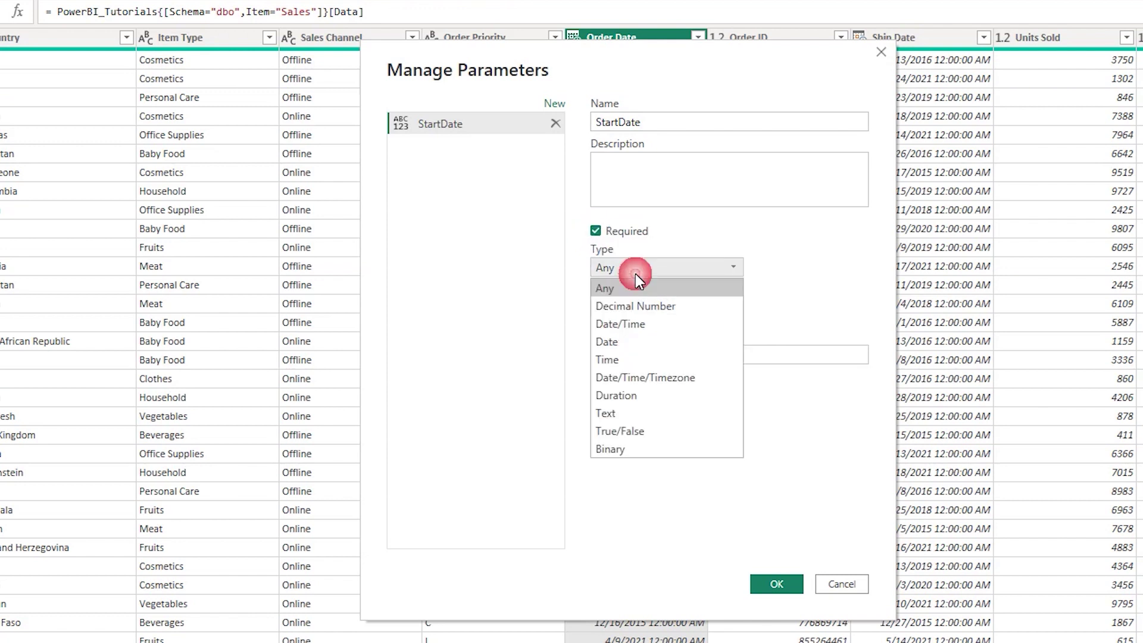
pyautogui.click(625, 349)
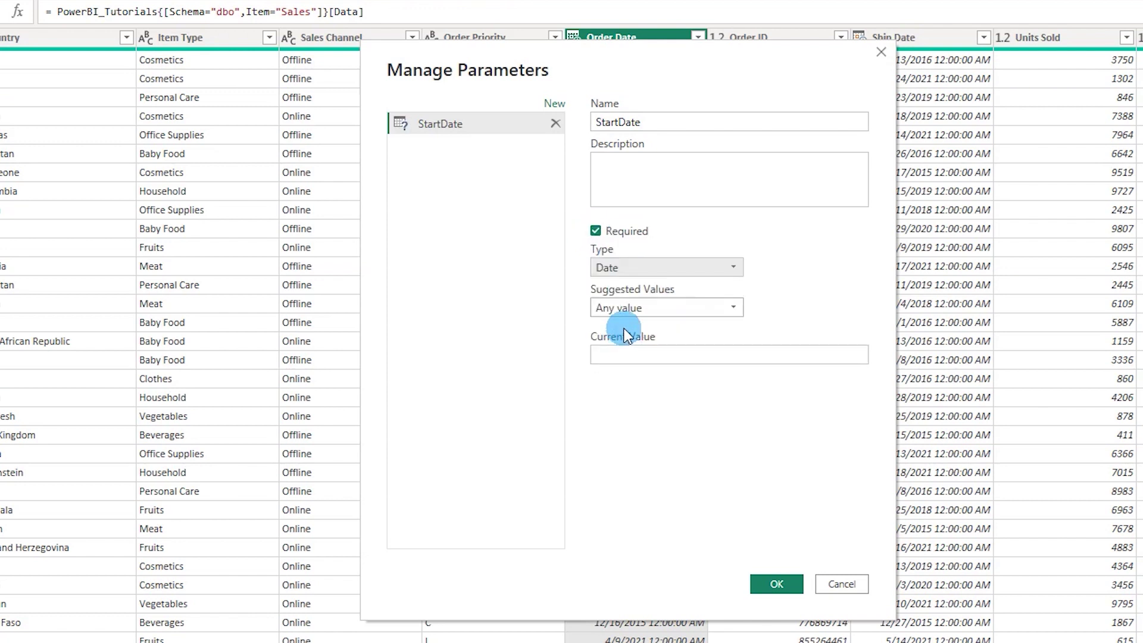
pyautogui.click(667, 357)
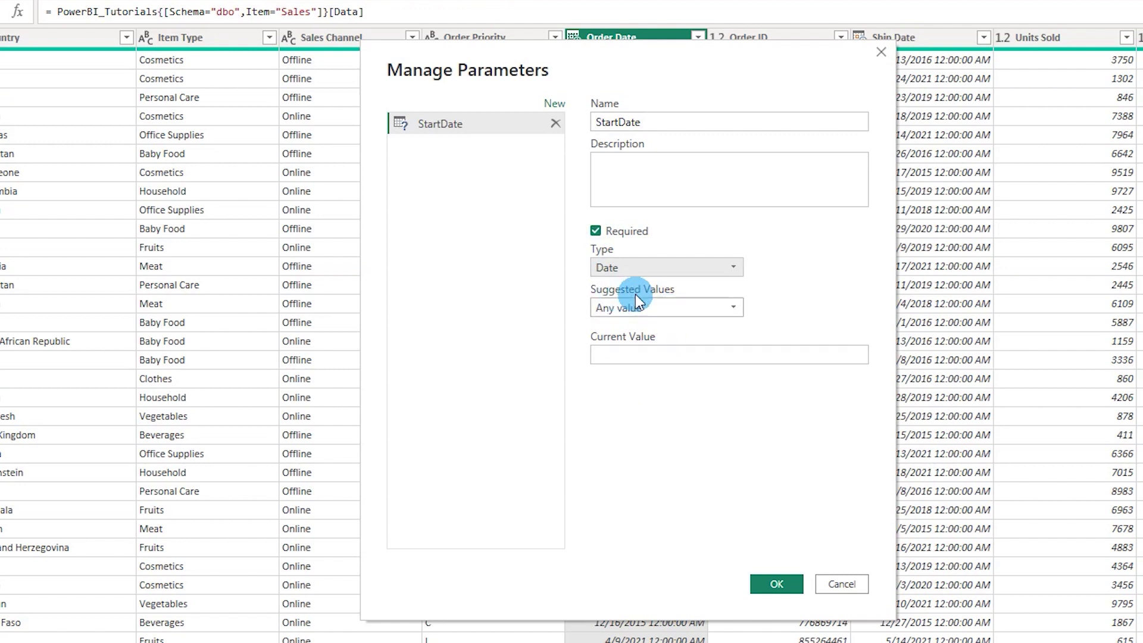
pyautogui.click(677, 308)
pyautogui.click(633, 362)
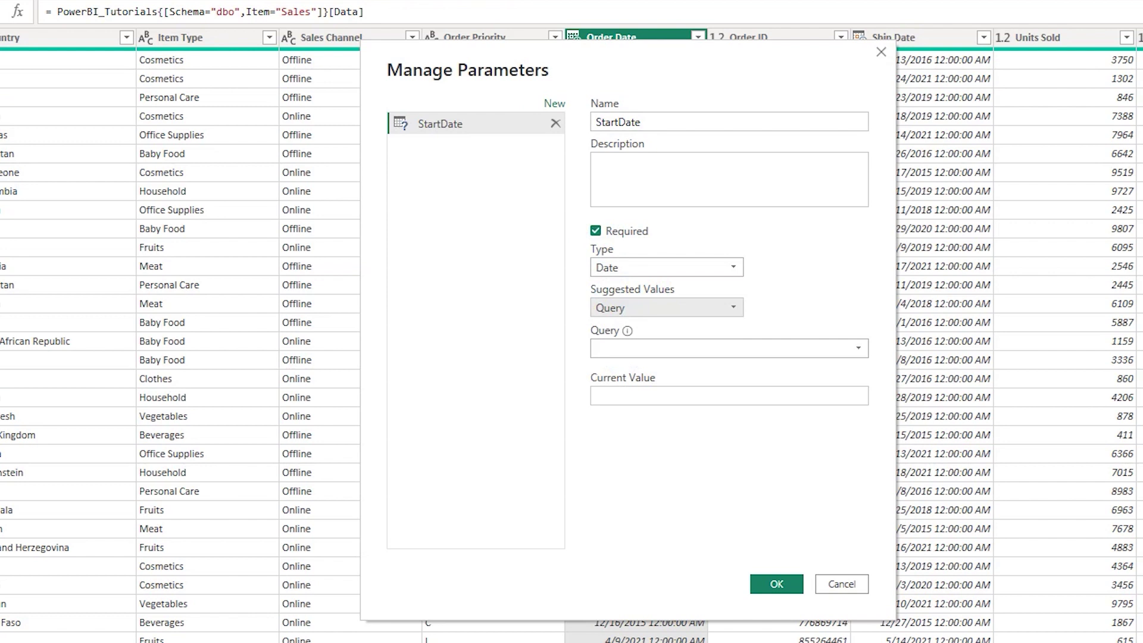
# Step: Assign the Start_Date query to the StartDate parameter and set its current value to 1/1/2016
pyautogui.click(627, 352)
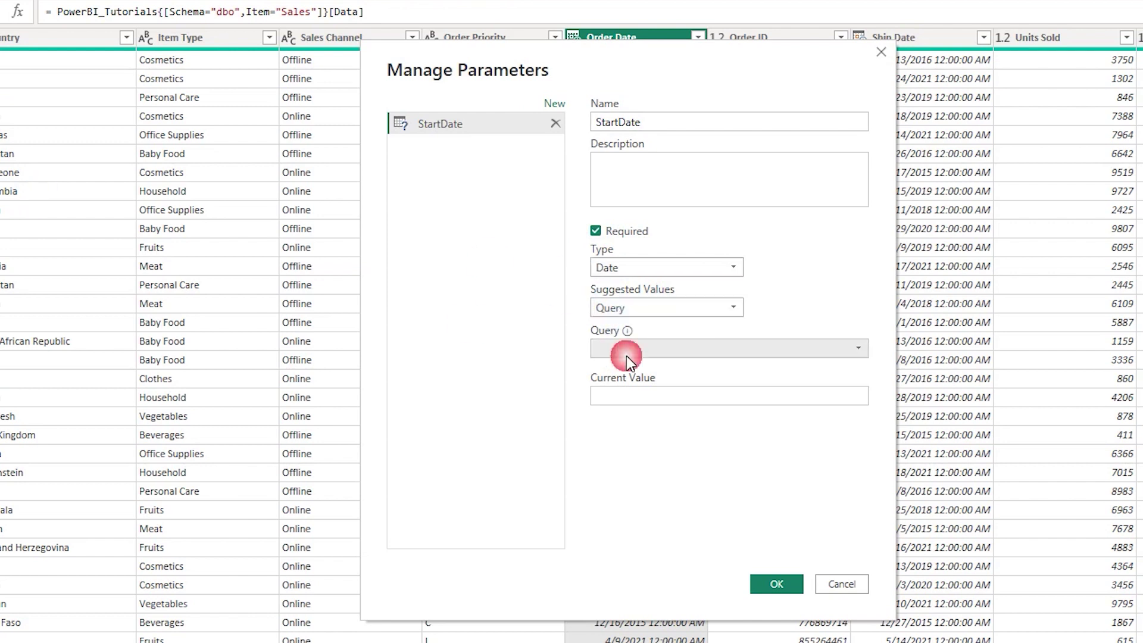
pyautogui.click(633, 368)
pyautogui.click(655, 397)
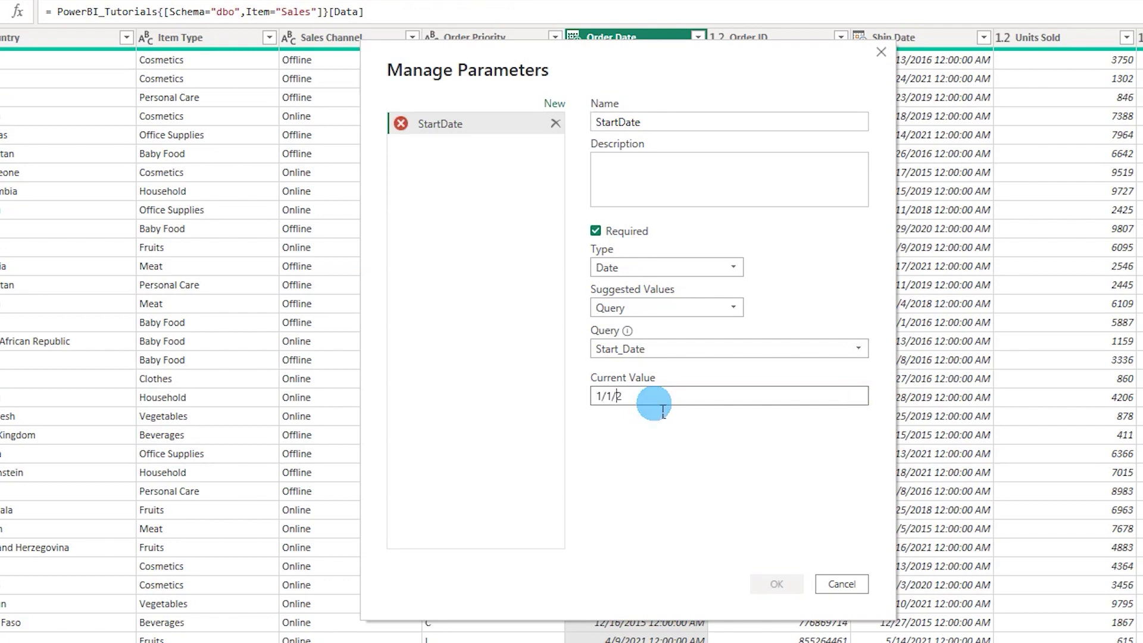
pyautogui.write('16')
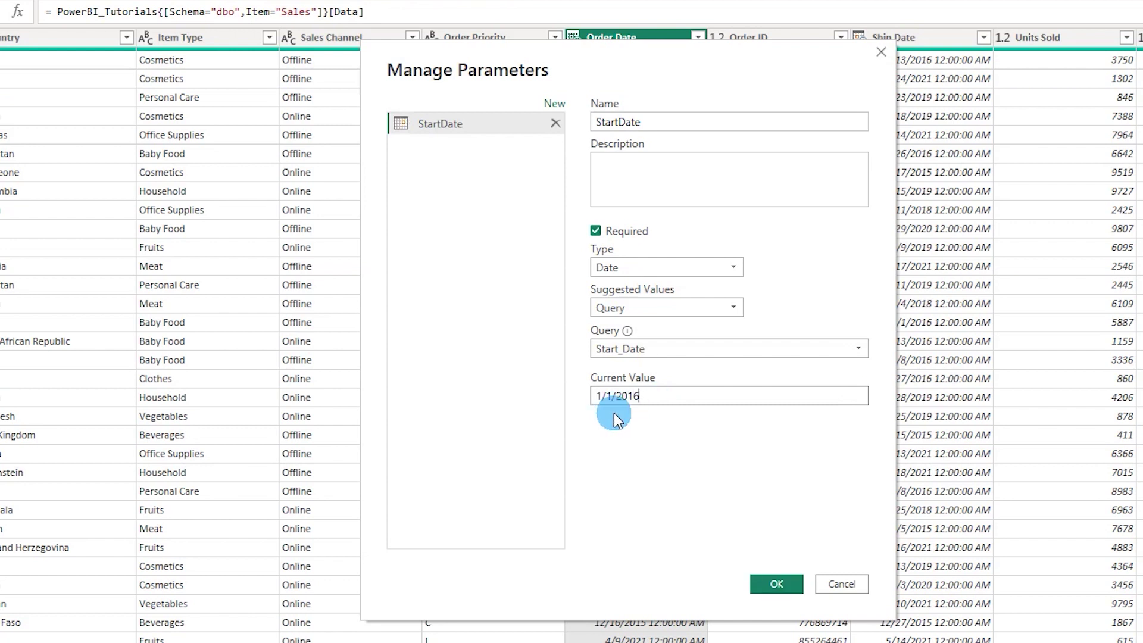
# Step: Add a second parameter named EndDate
pyautogui.click(554, 104)
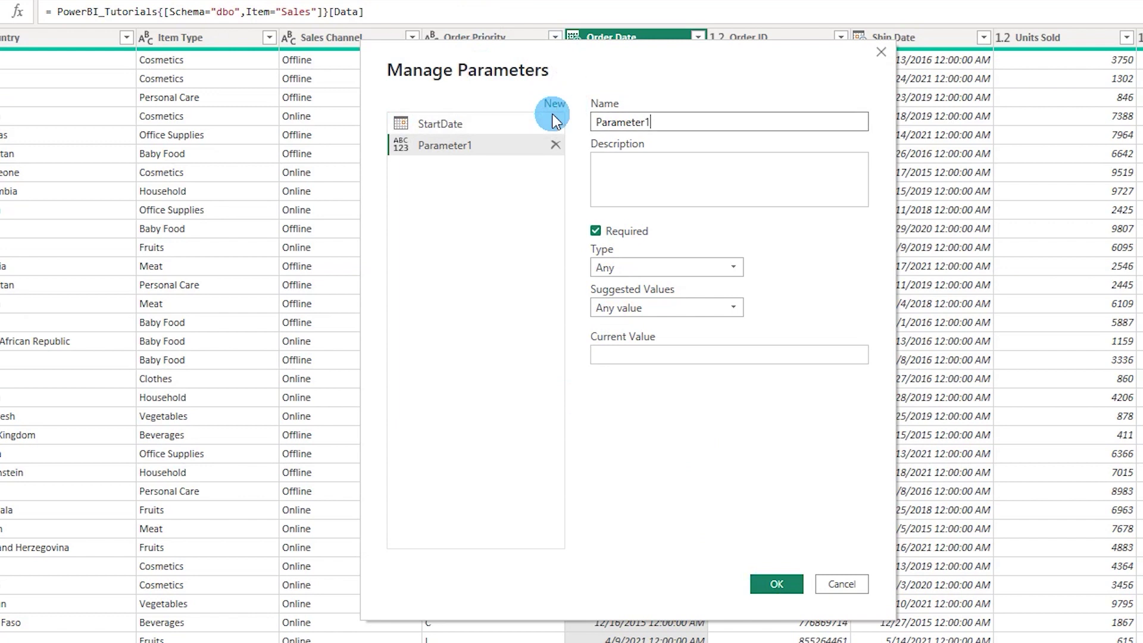
pyautogui.doubleClick(657, 129)
pyautogui.write('En')
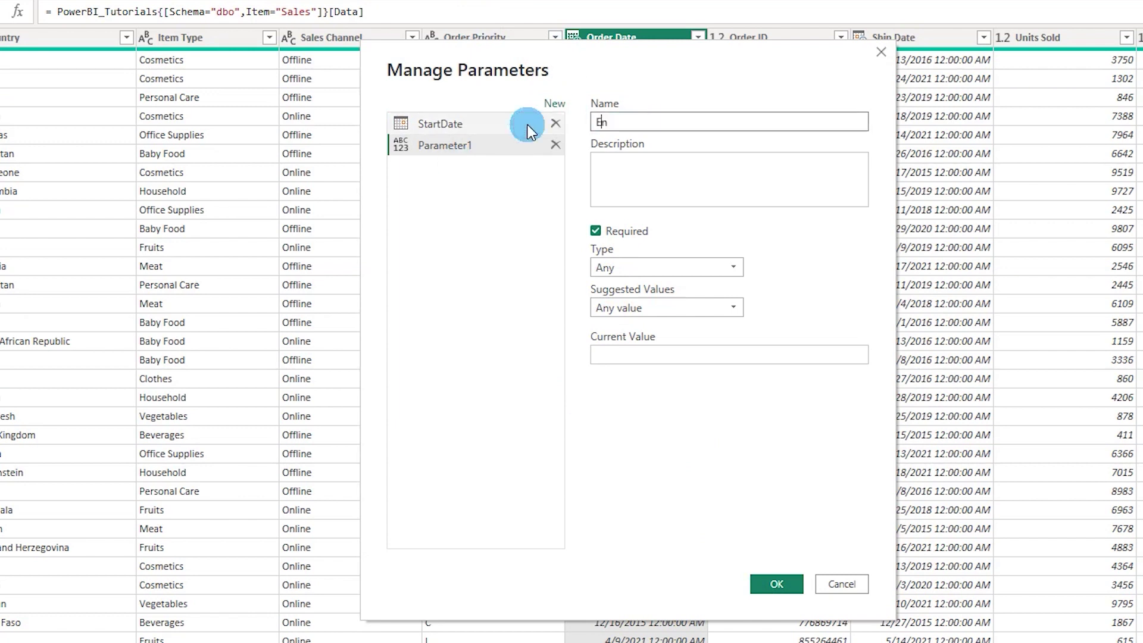
pyautogui.write('dDate')
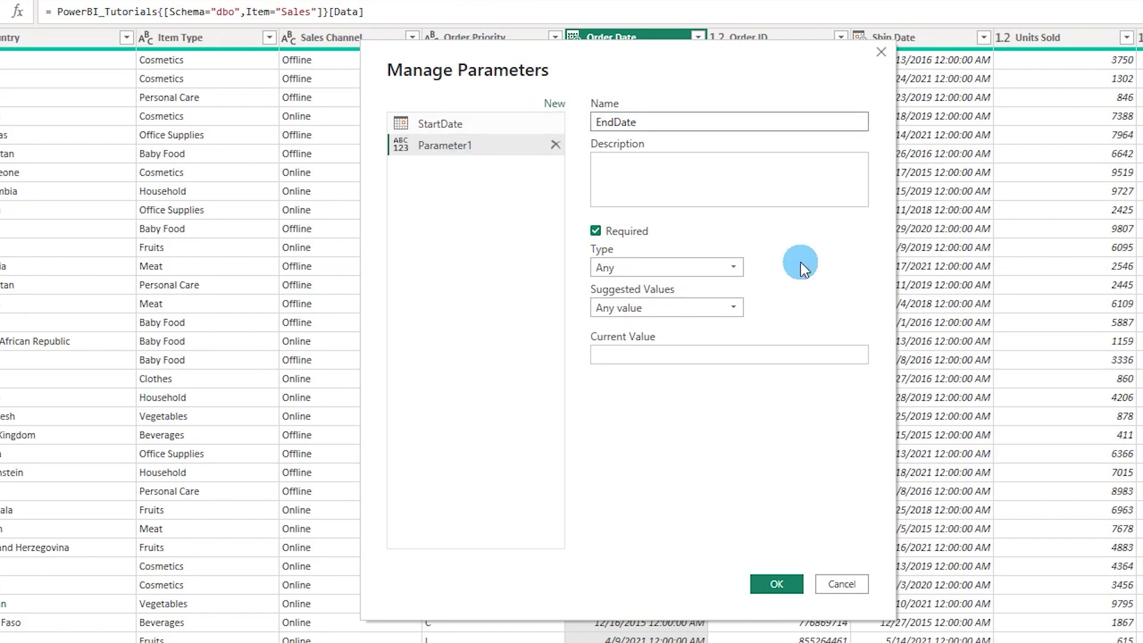
# Step: Set the EndDate parameter's type to Date and its suggested values to Query
pyautogui.click(737, 268)
pyautogui.click(635, 342)
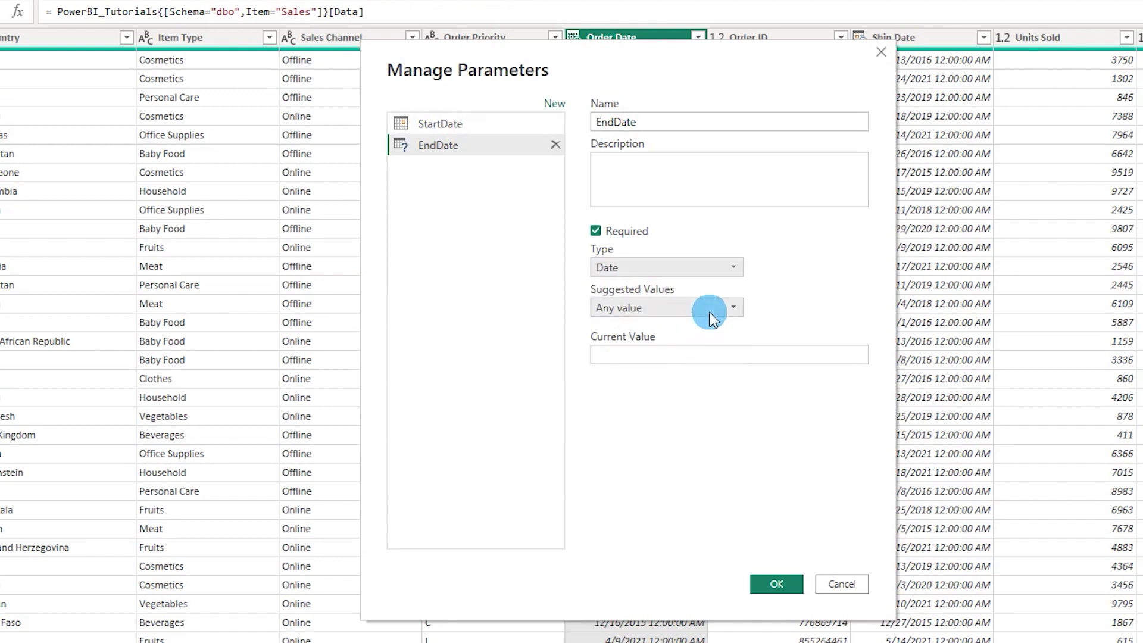
pyautogui.click(709, 309)
pyautogui.click(613, 362)
# Step: Assign the End_Date query to the EndDate parameter, set its current value to 1/1/2016 and save both parameters
pyautogui.click(667, 348)
pyautogui.click(625, 385)
pyautogui.click(653, 397)
pyautogui.click(269, 409)
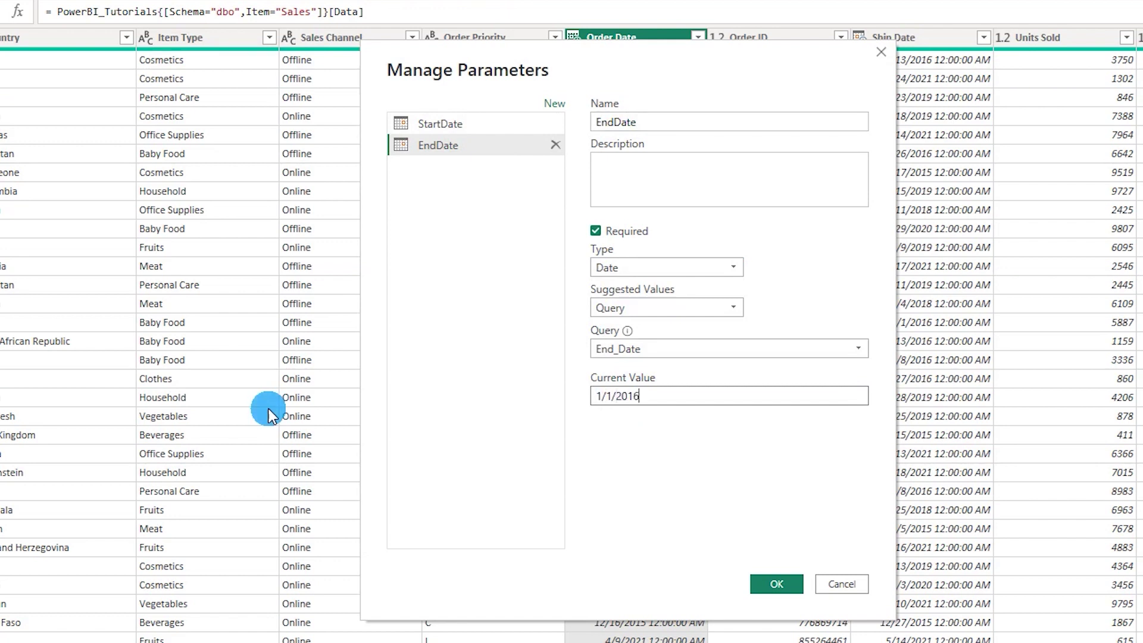
pyautogui.click(768, 584)
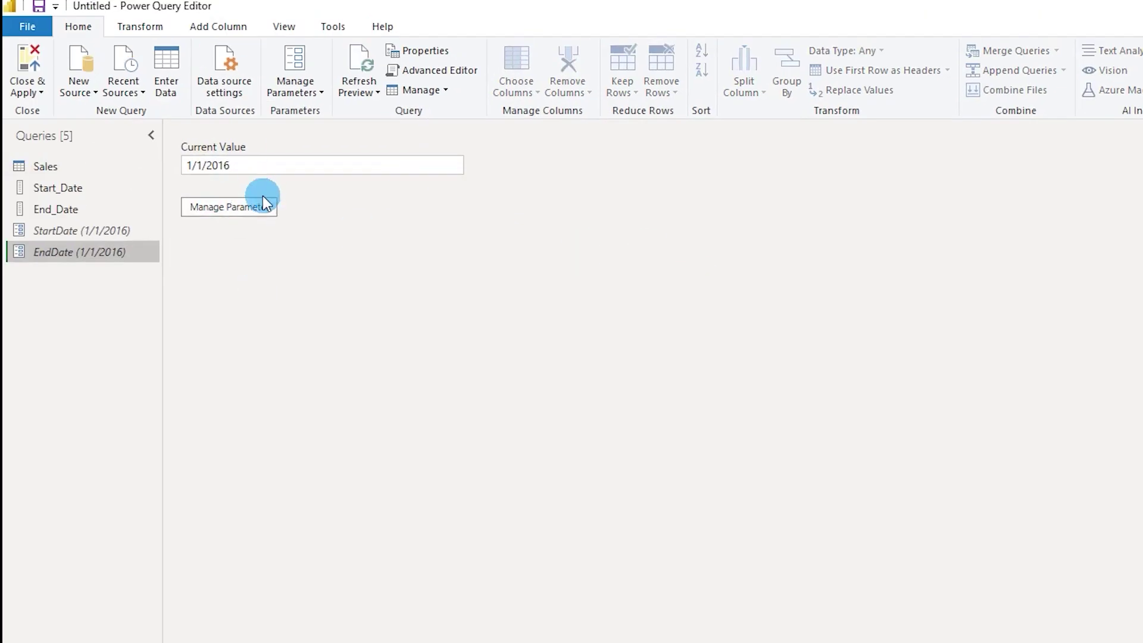
# Step: Change the data type of the Order Date column in the Sales query to Date
pyautogui.click(95, 231)
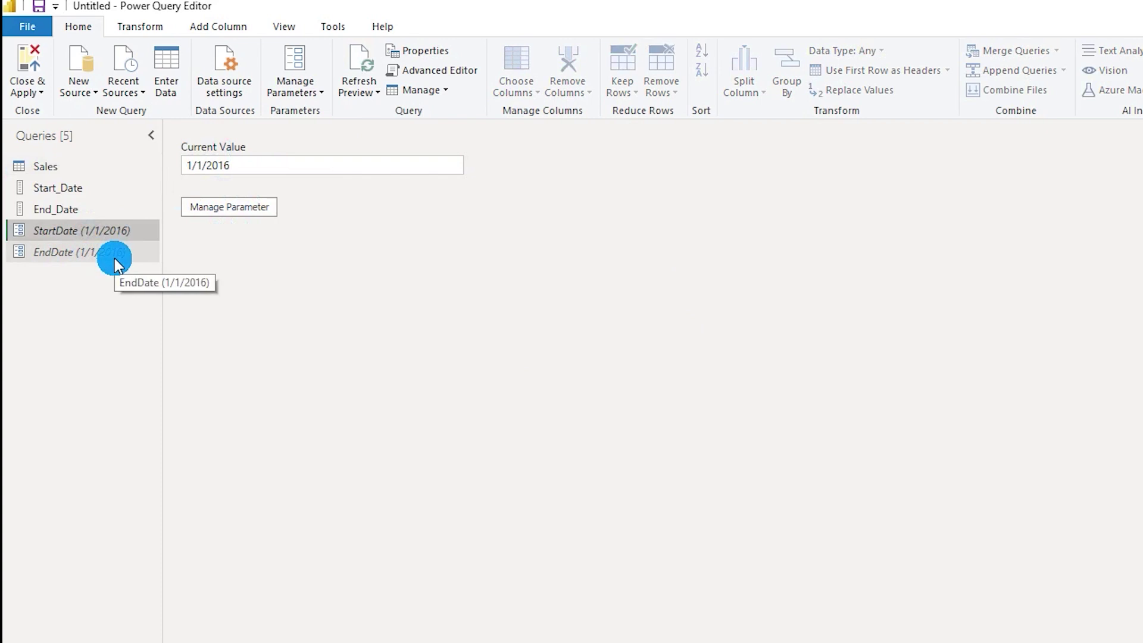
pyautogui.click(63, 172)
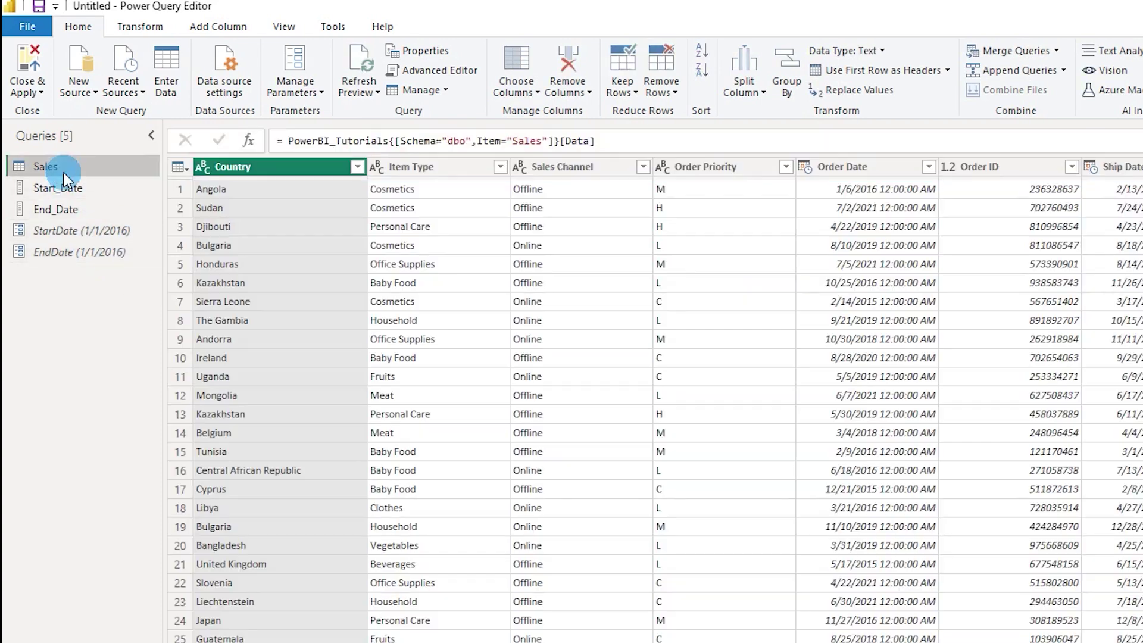
pyautogui.click(911, 167)
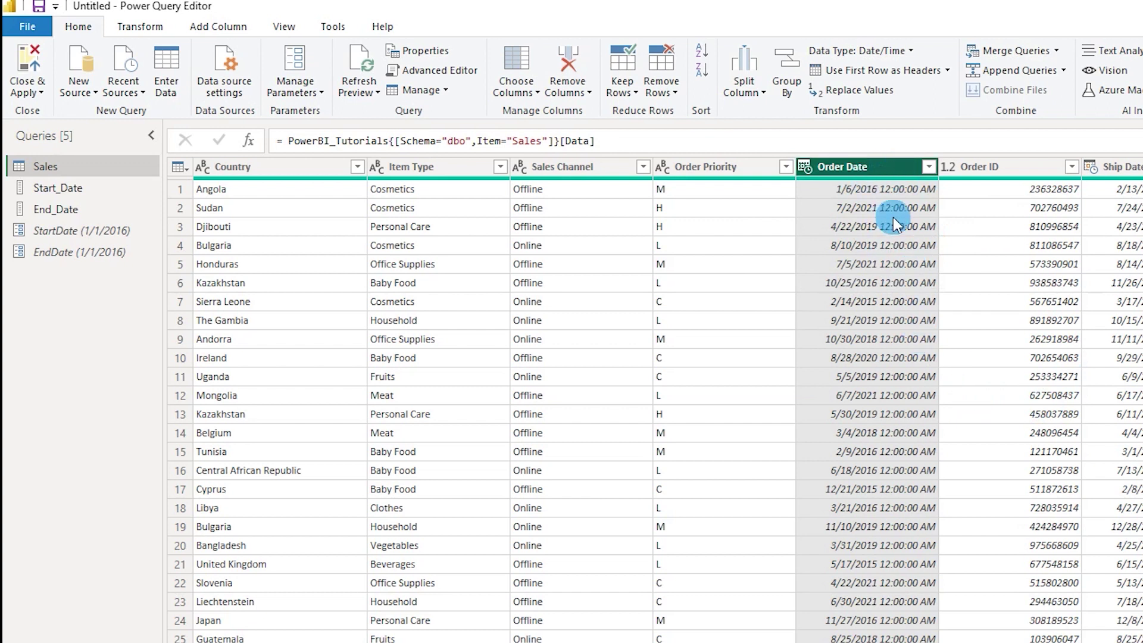
pyautogui.click(898, 51)
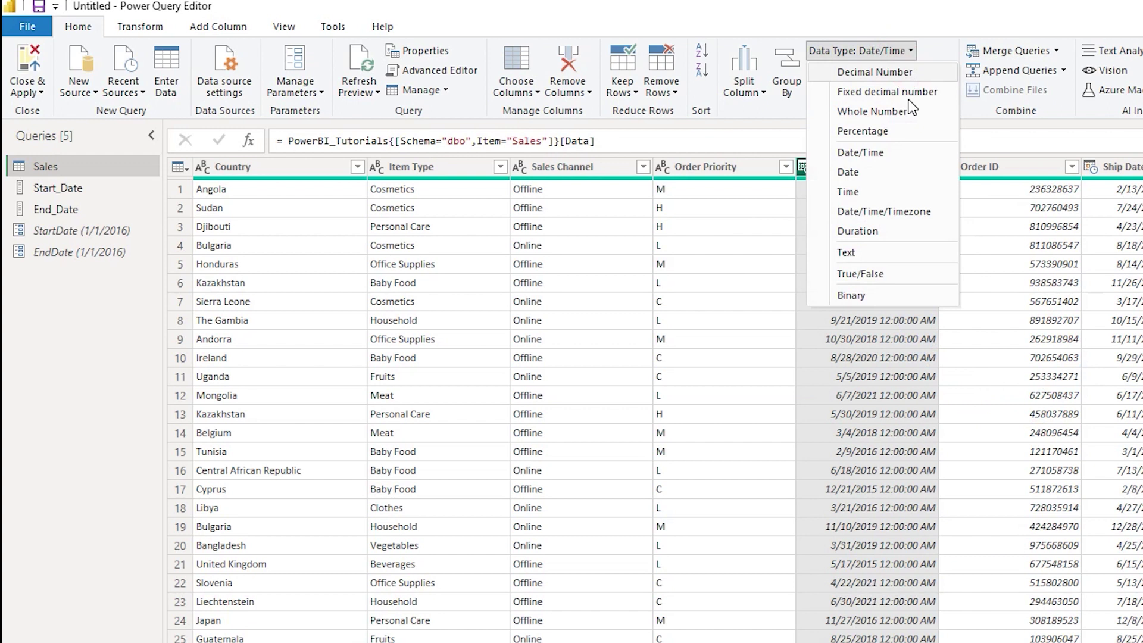
pyautogui.click(900, 173)
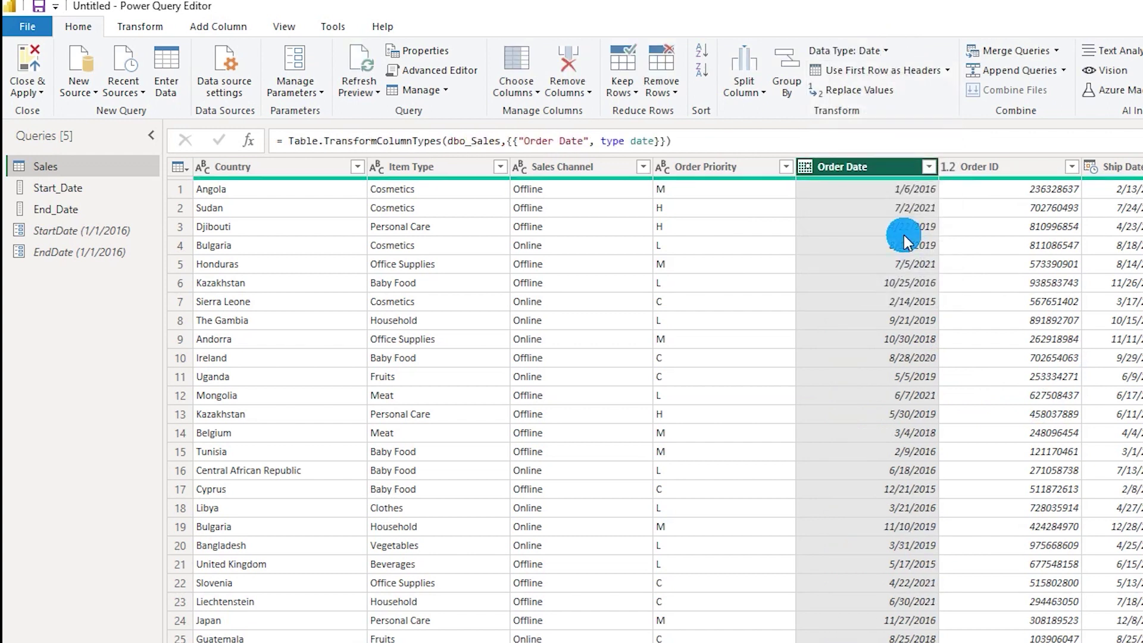
# Step: Set up a Between date filter on Order Date, using the StartDate parameter for the 'is after or equal to' condition
pyautogui.click(929, 167)
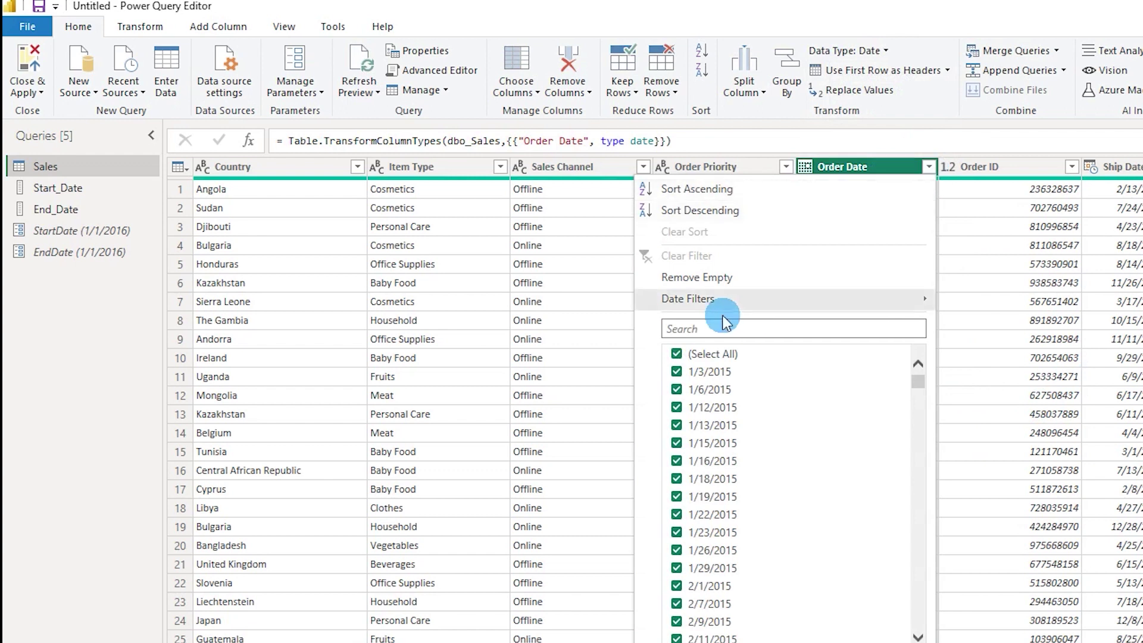
pyautogui.moveTo(715, 302)
pyautogui.click(867, 301)
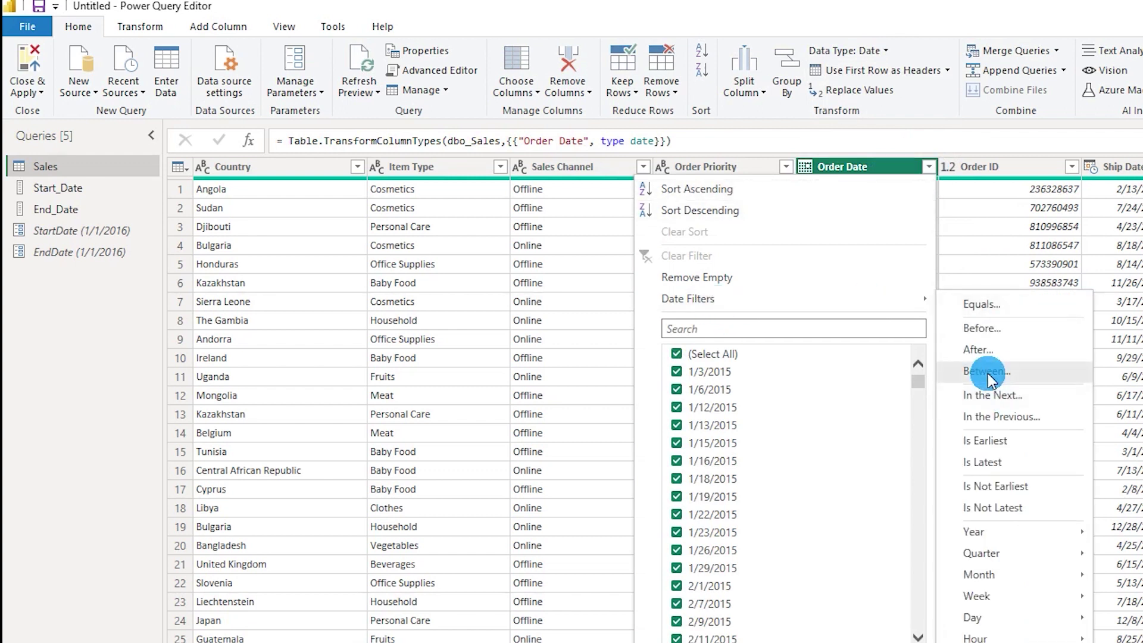
pyautogui.click(988, 373)
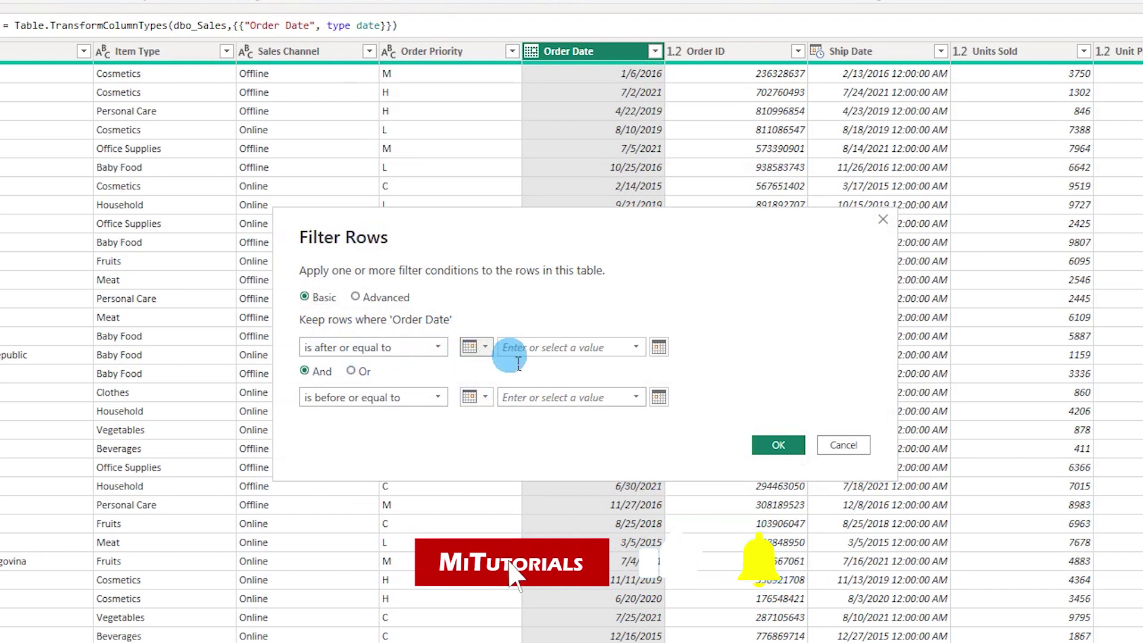
pyautogui.click(484, 348)
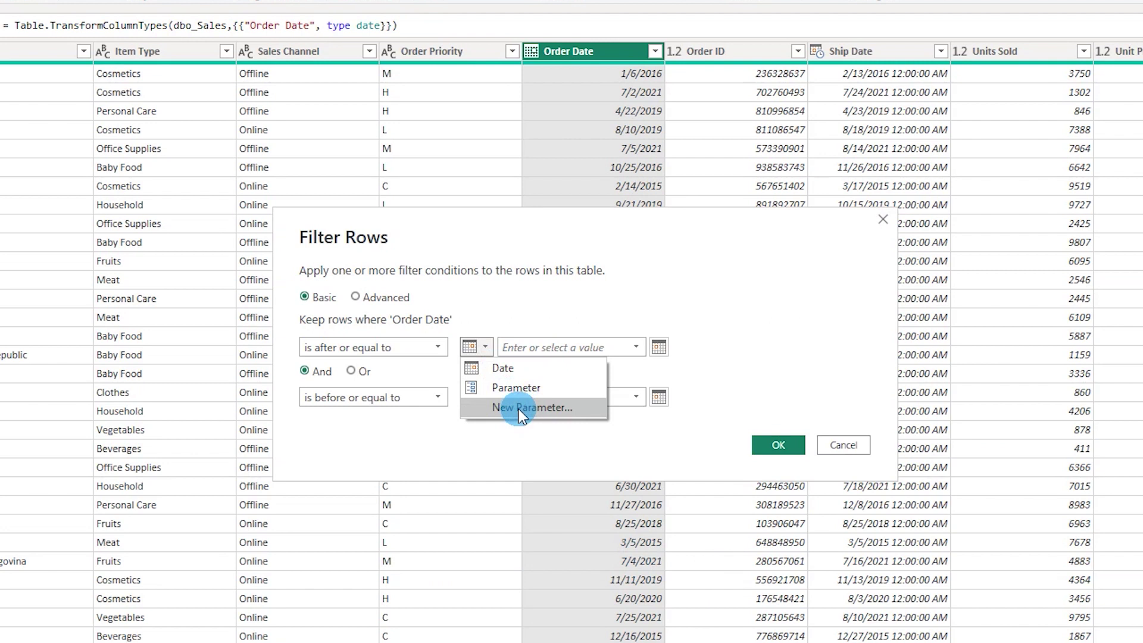
pyautogui.click(519, 390)
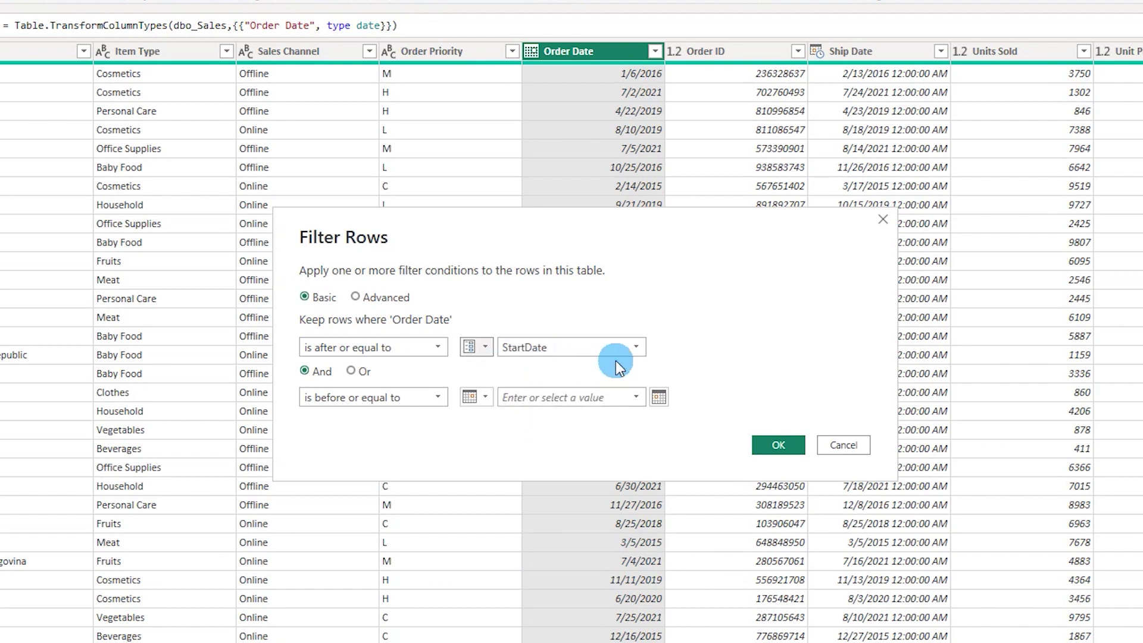
pyautogui.click(578, 349)
pyautogui.click(545, 367)
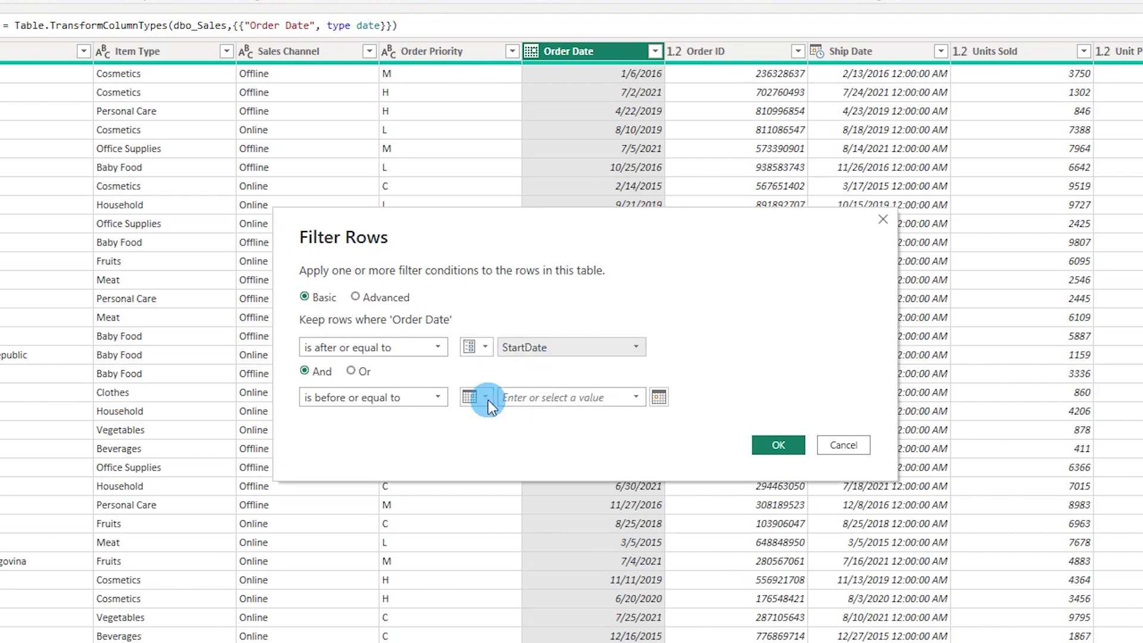
# Step: Use the EndDate parameter for the 'is before or equal to' condition and apply the Order Date filter
pyautogui.click(485, 398)
pyautogui.click(502, 439)
pyautogui.click(525, 398)
pyautogui.click(549, 434)
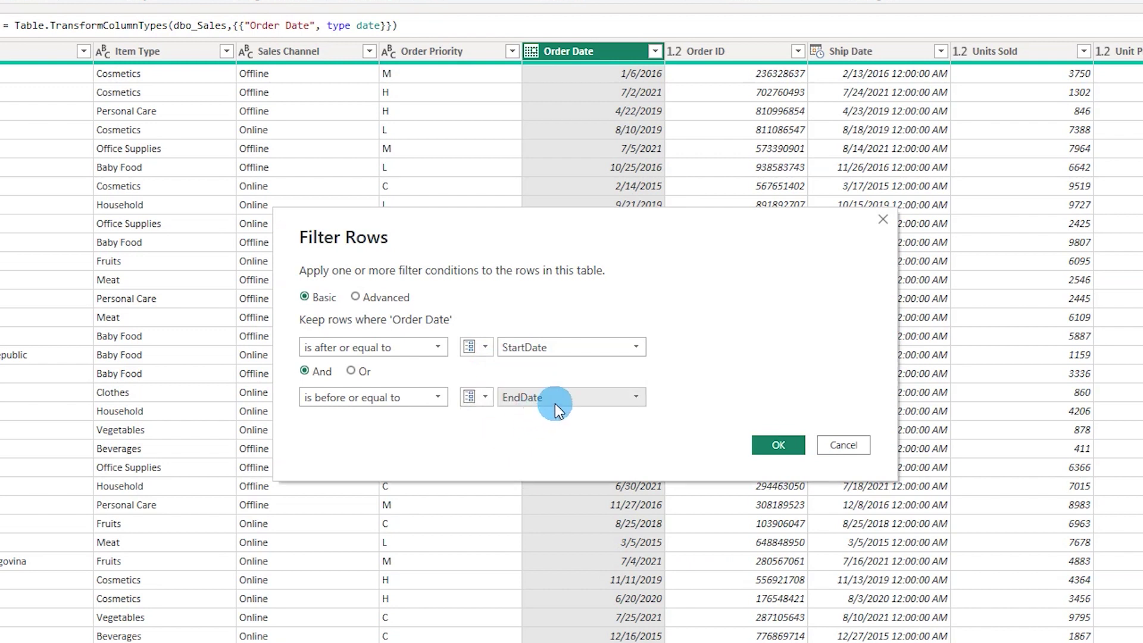
pyautogui.click(777, 446)
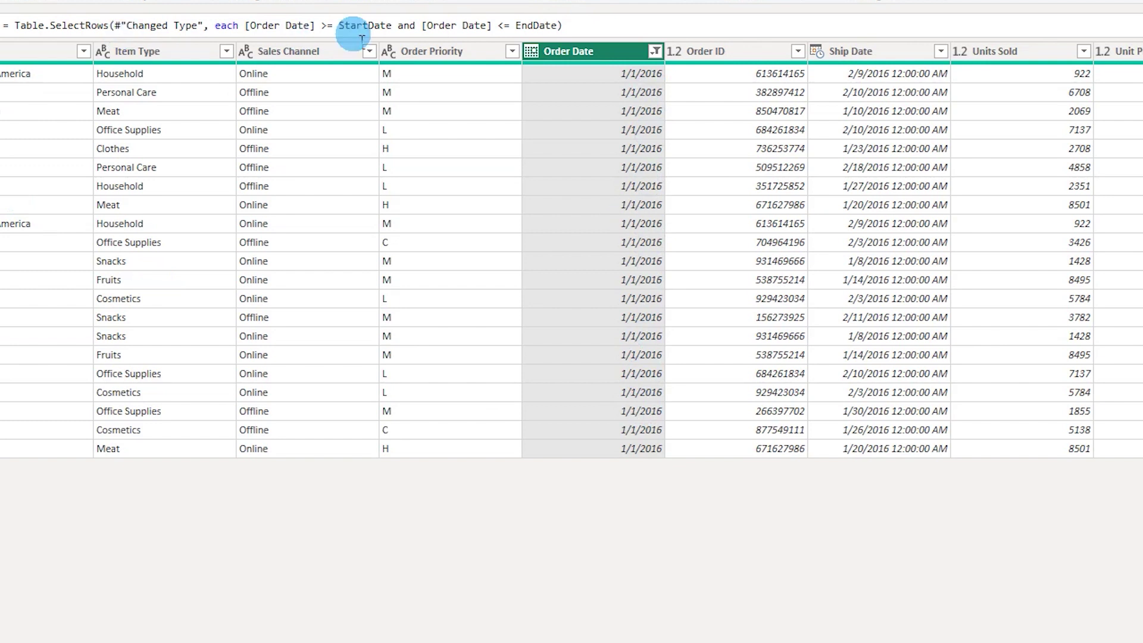
pyautogui.moveTo(339, 26); pyautogui.dragTo(381, 26)
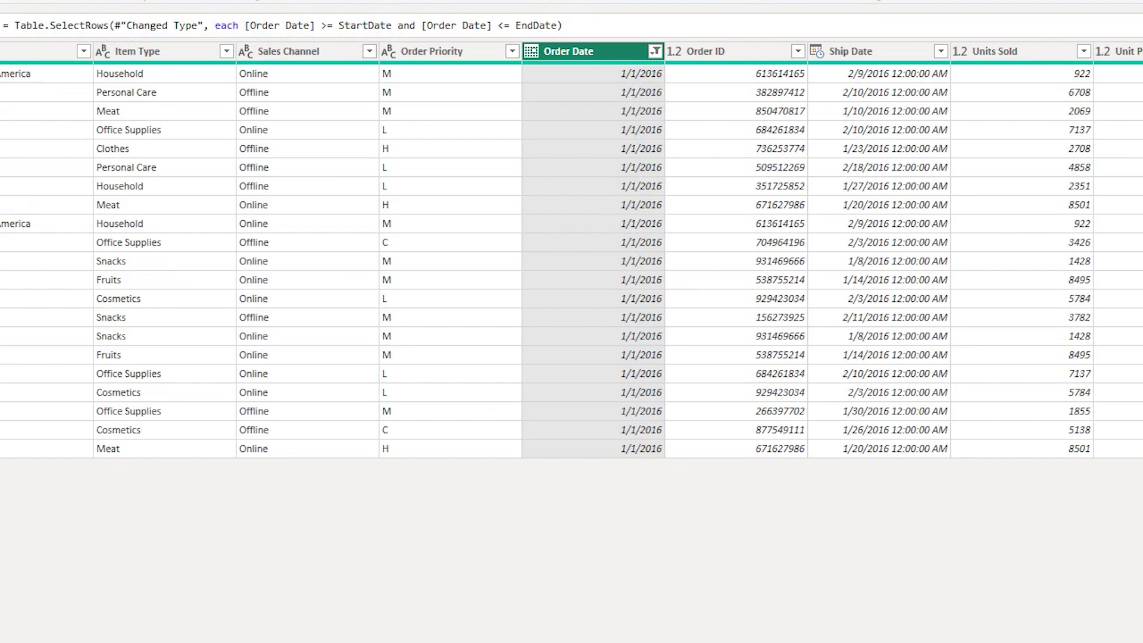
pyautogui.doubleClick(535, 26)
pyautogui.click(600, 26)
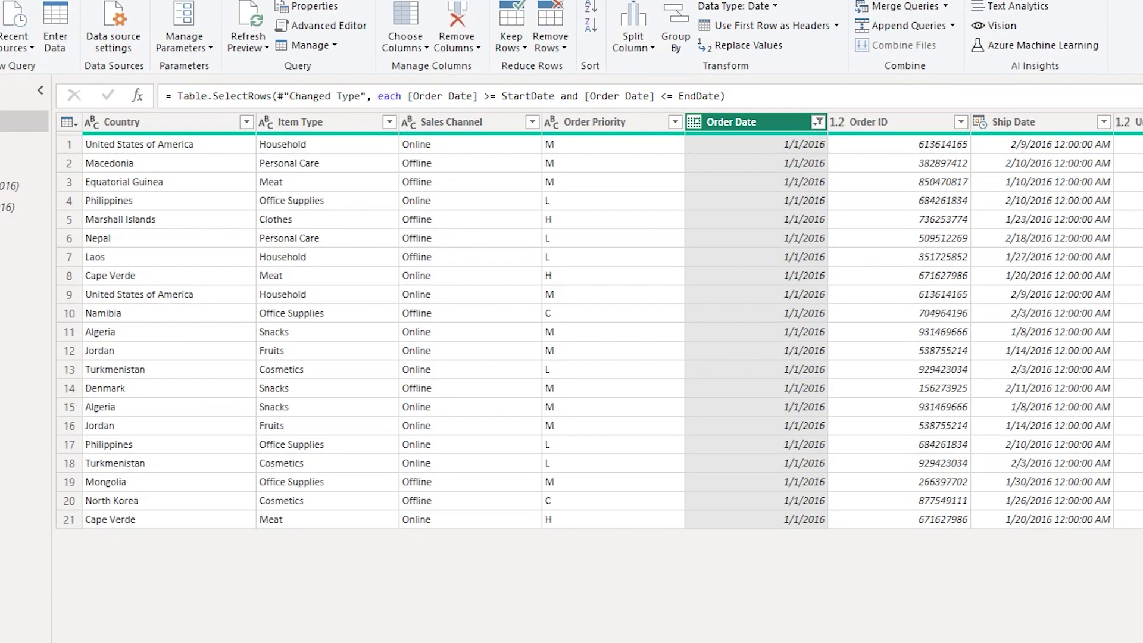
# Step: Apply the query changes and close the query editor to load the data into the report
pyautogui.click(25, 92)
pyautogui.click(47, 119)
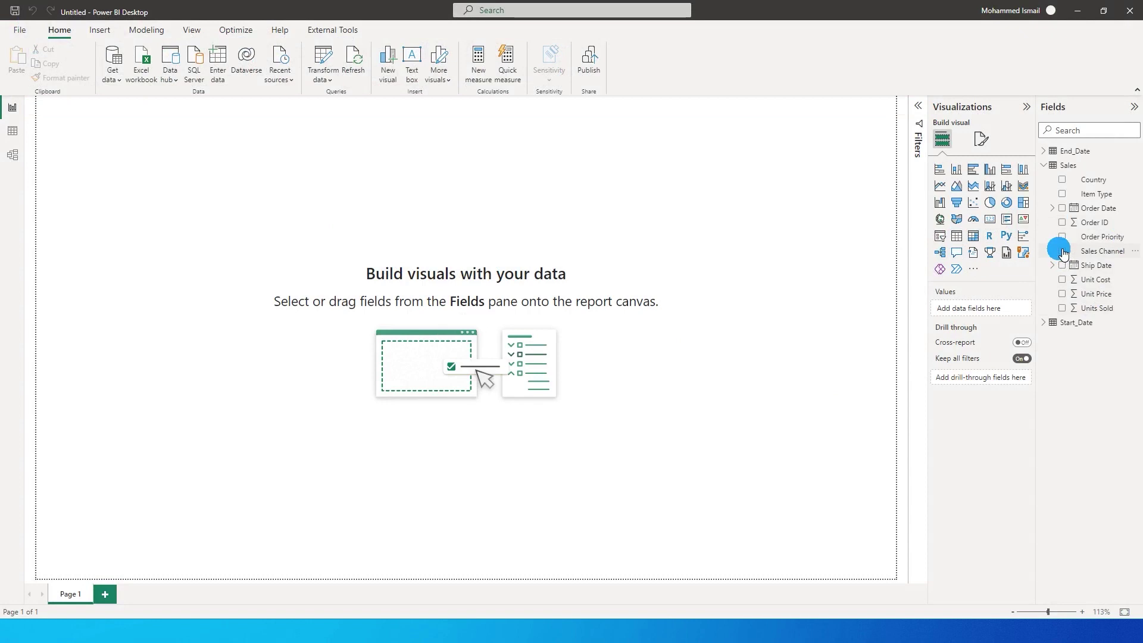
# Step: Build a table visual of Country and Units Sold from the Sales table, enlarging it to show the full country list
pyautogui.click(1062, 179)
pyautogui.moveTo(138, 204); pyautogui.dragTo(229, 247)
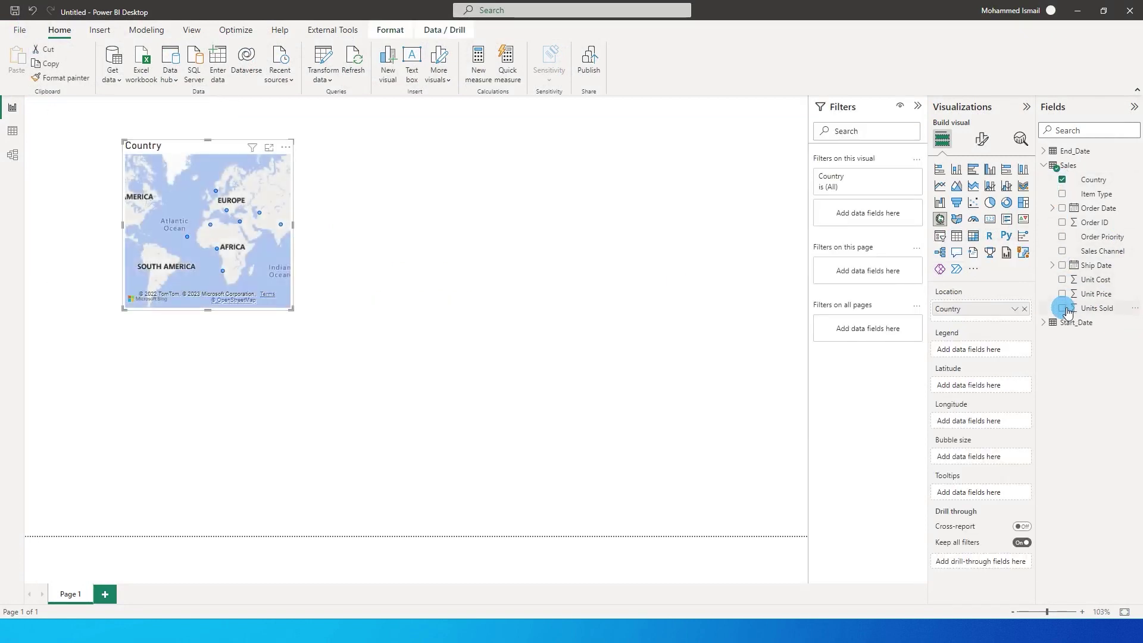
pyautogui.click(1062, 308)
pyautogui.click(956, 236)
pyautogui.moveTo(294, 309); pyautogui.dragTo(374, 427)
pyautogui.click(173, 163)
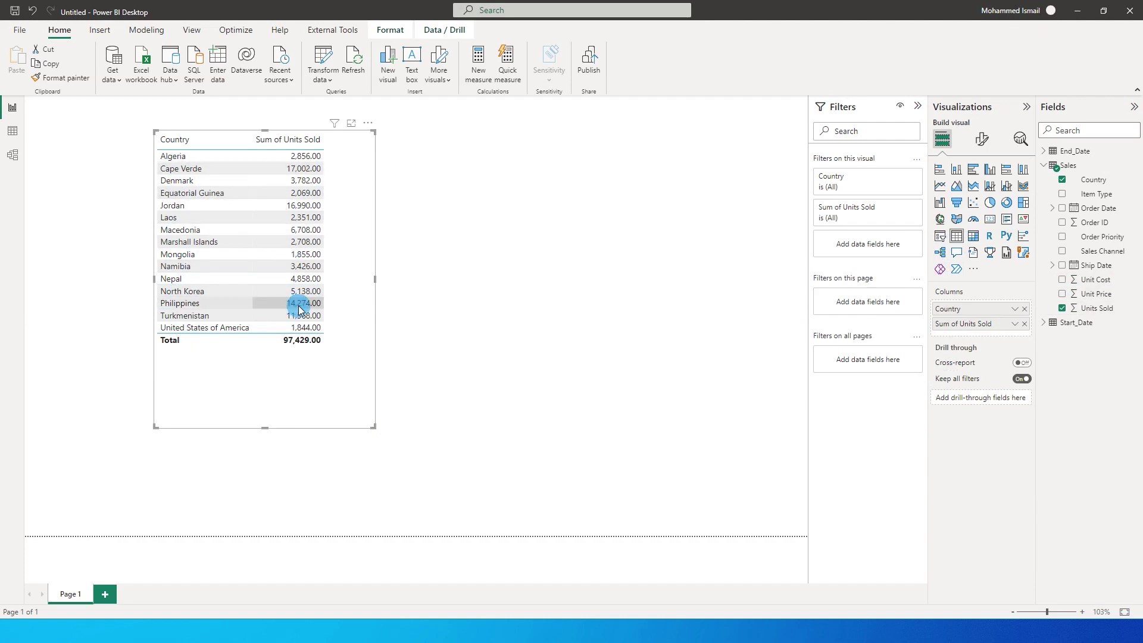
pyautogui.click(396, 255)
pyautogui.click(368, 251)
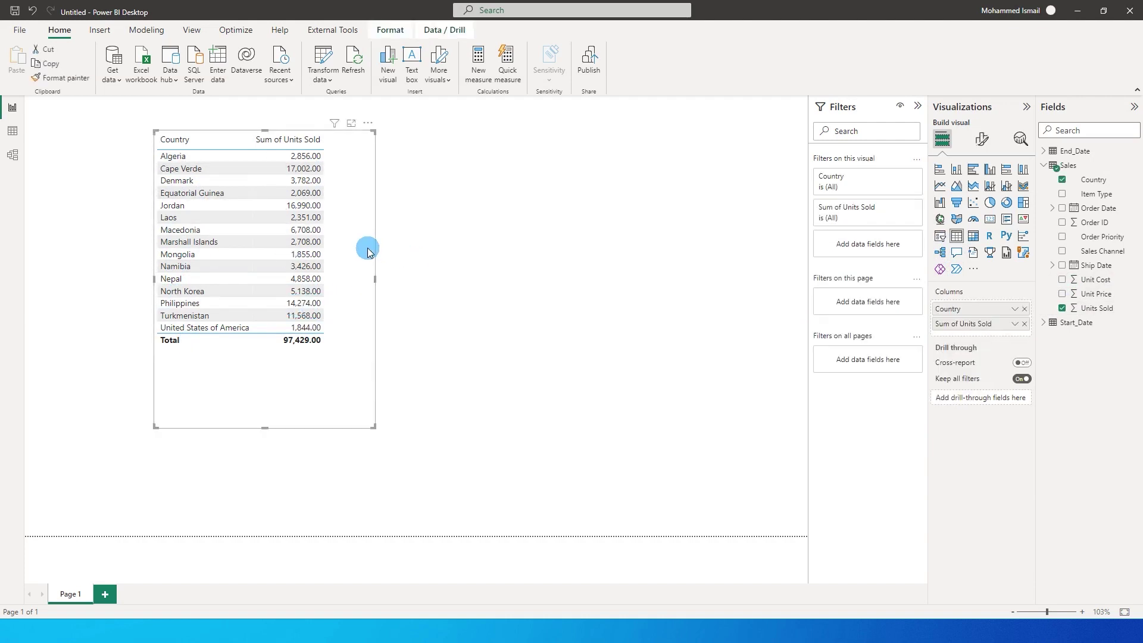
# Step: Save the report as a Power BI template file named Dynamic Parameters.pbit in the Dynamic Parameters folder, leaving the template description empty
pyautogui.click(20, 30)
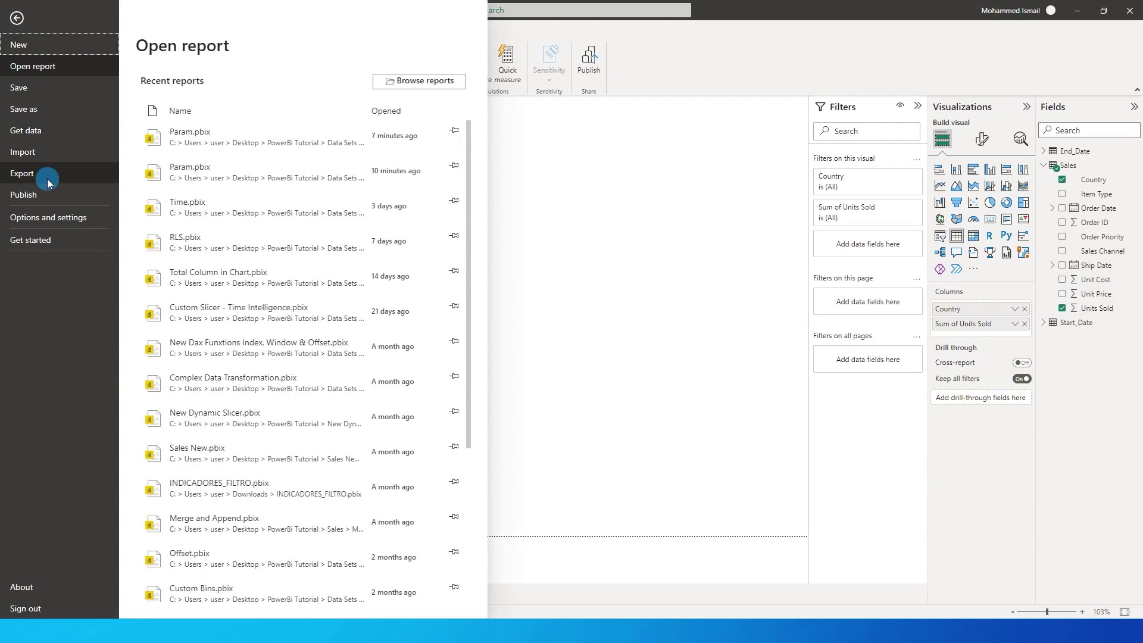
pyautogui.click(33, 109)
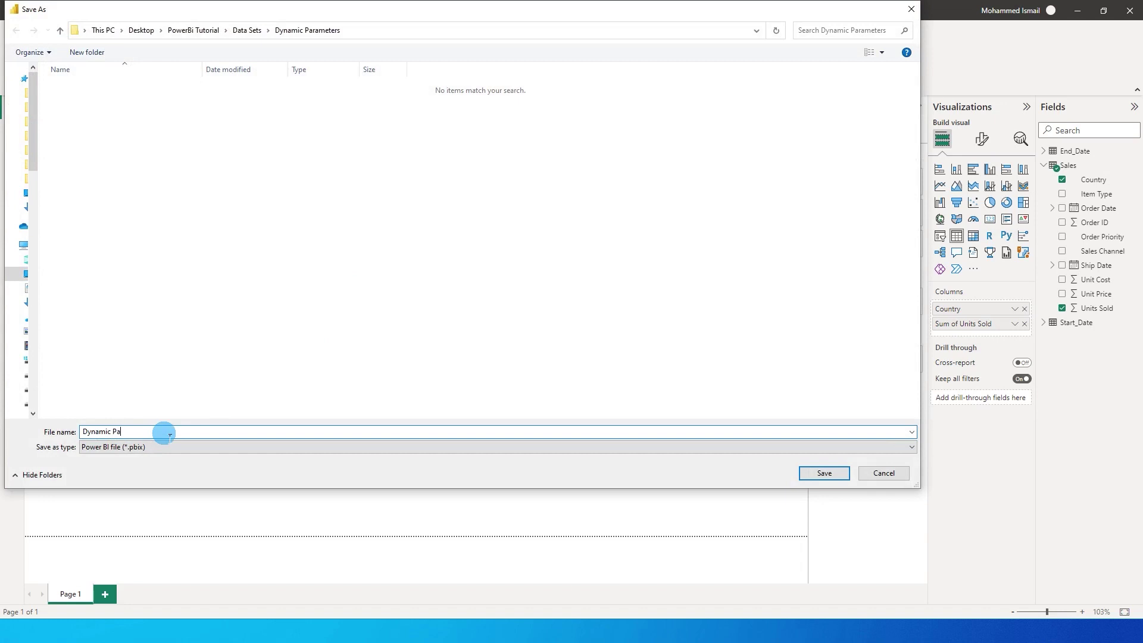
pyautogui.click(160, 447)
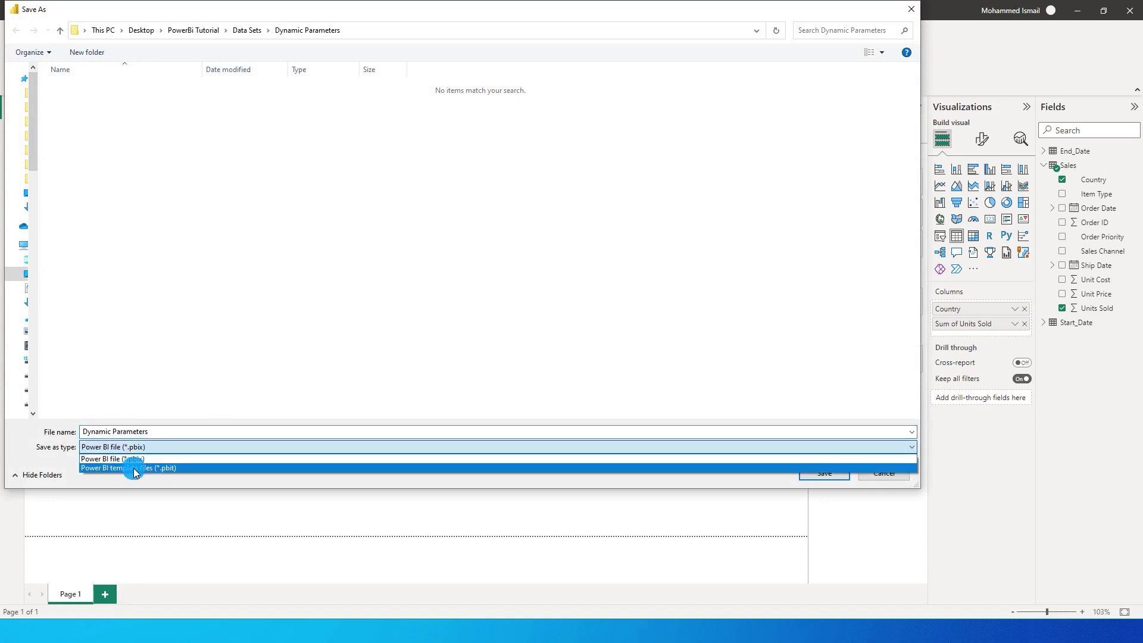
pyautogui.click(134, 469)
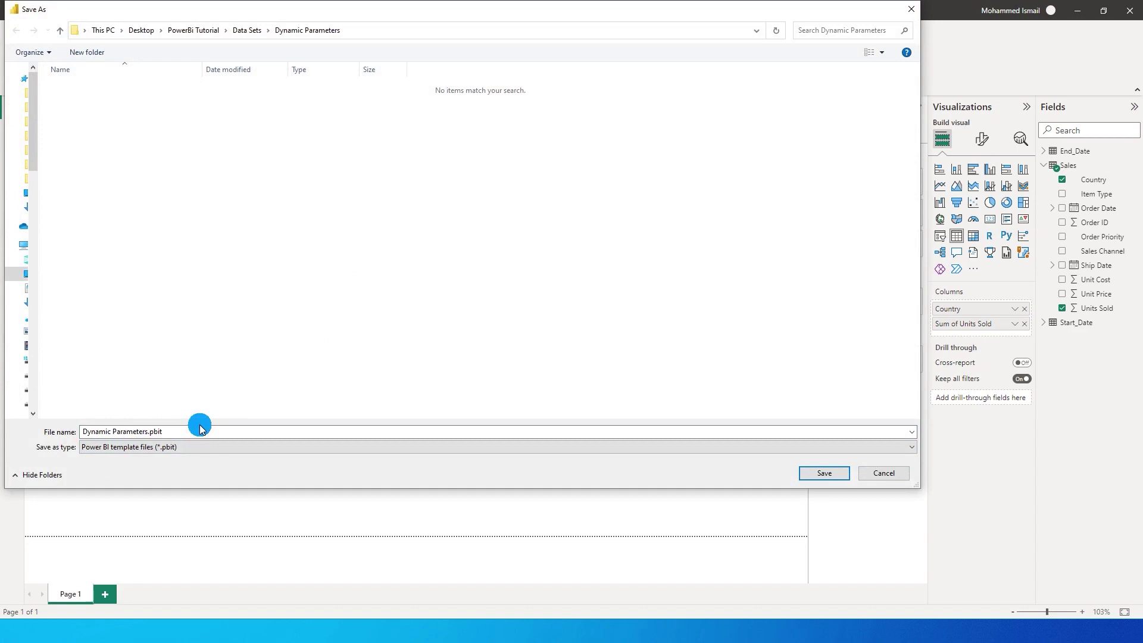
pyautogui.click(823, 474)
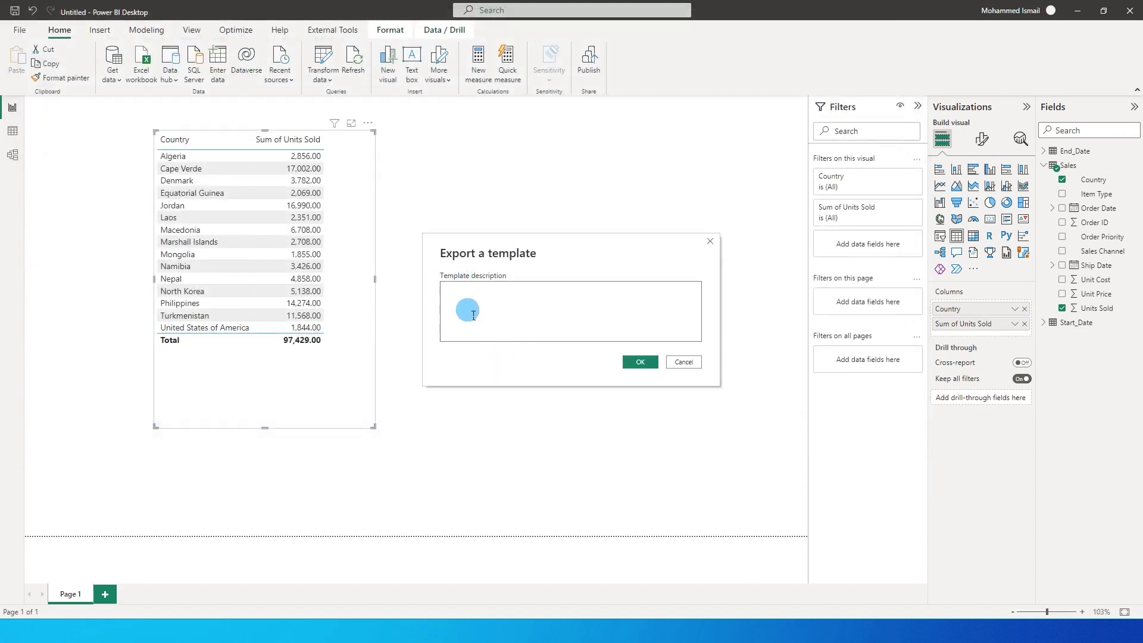
pyautogui.click(640, 363)
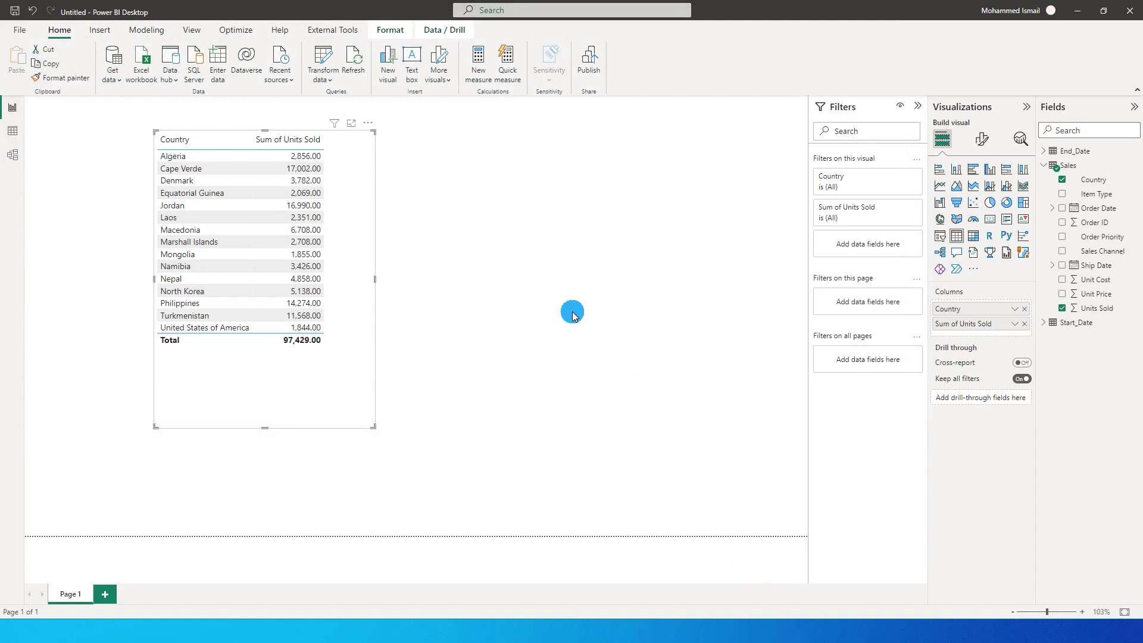
# Step: Browse for Power BI template files and open Dynamic Parameters.pbit from the Dynamic Parameters folder
pyautogui.click(20, 33)
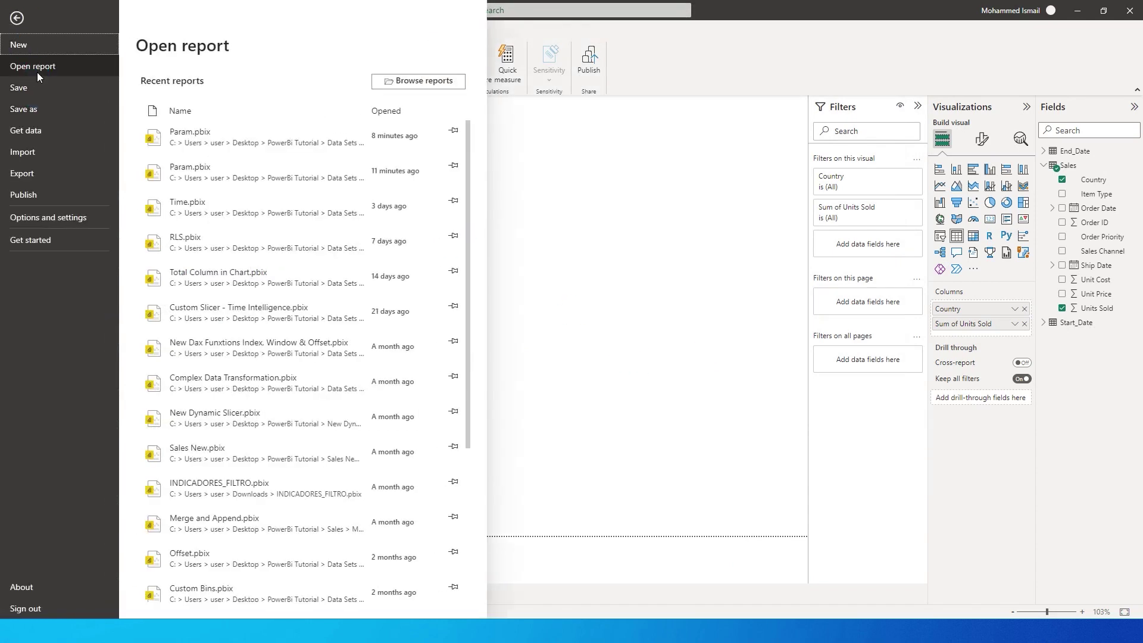
pyautogui.click(432, 84)
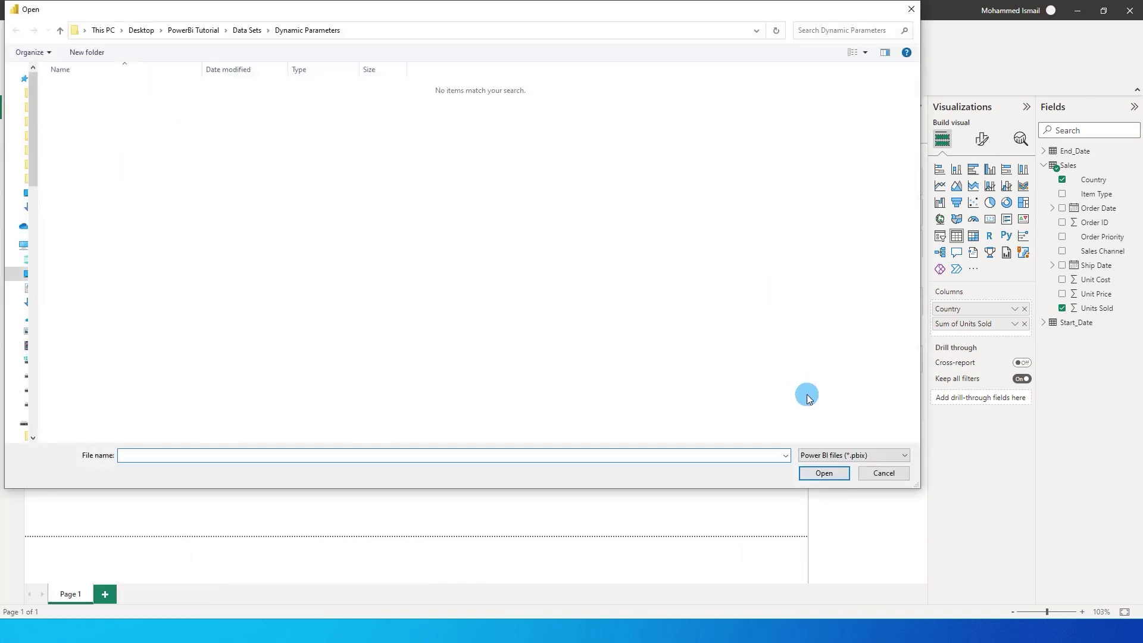
pyautogui.click(830, 459)
pyautogui.click(830, 477)
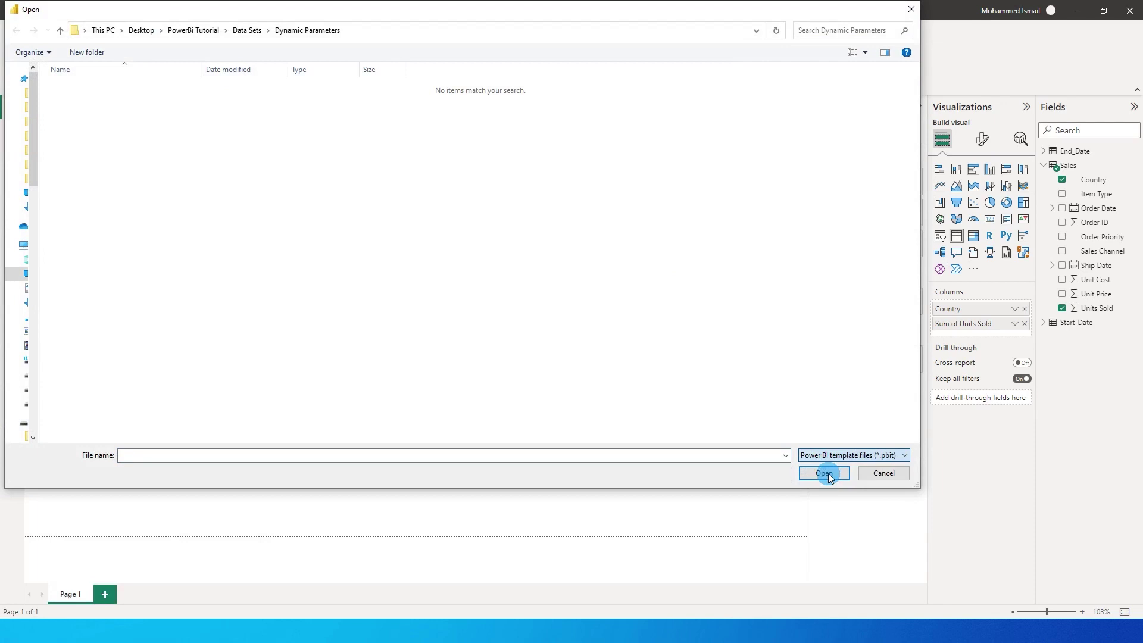
pyautogui.click(88, 89)
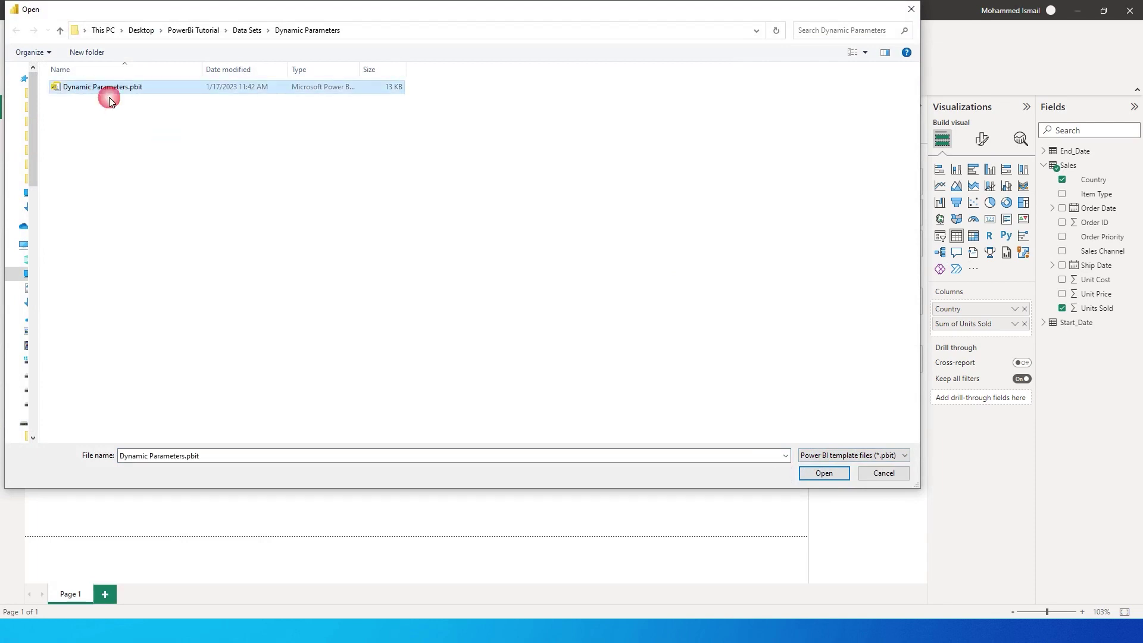
pyautogui.click(819, 473)
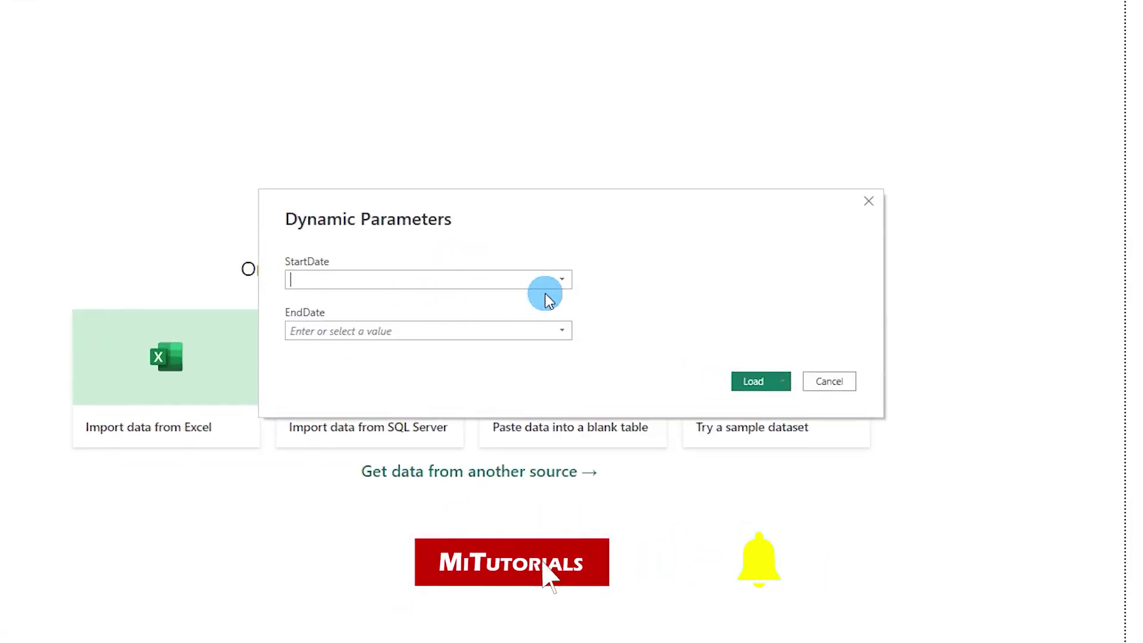
# Step: Set the template's StartDate to 1/1/2016 and EndDate to 12/31/2016, and load the data
pyautogui.click(428, 288)
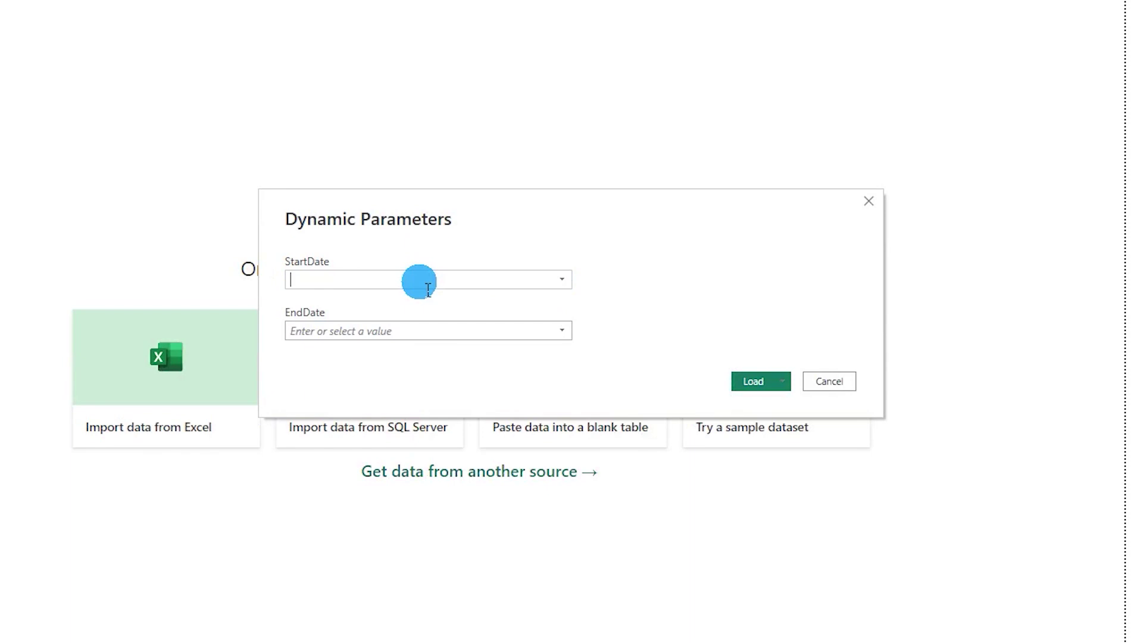
pyautogui.write('1/1/')
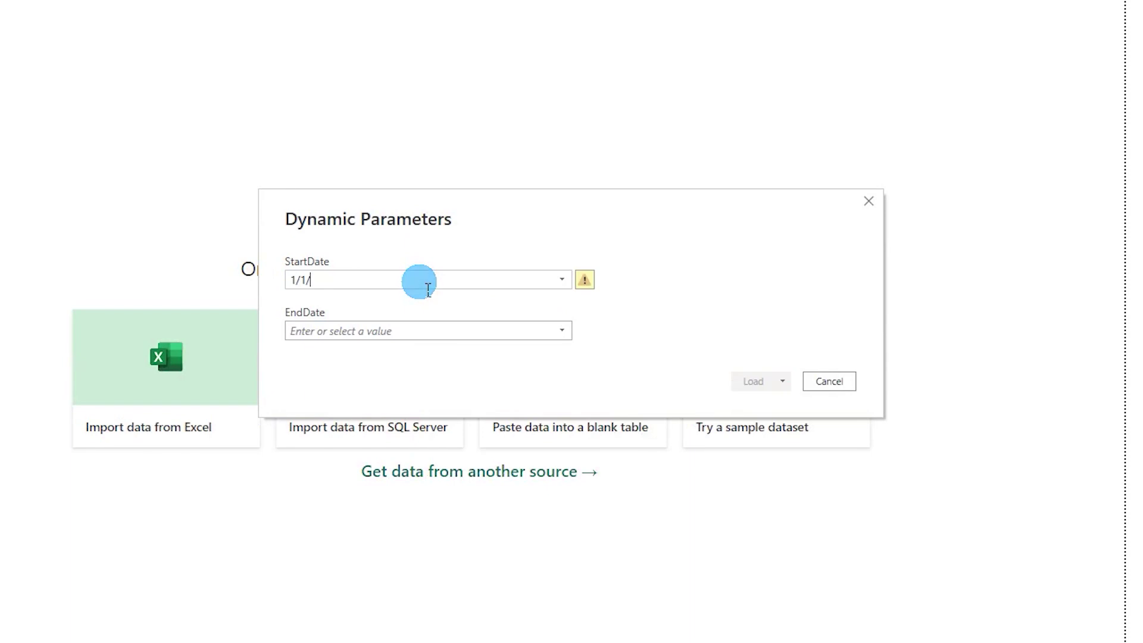
pyautogui.write('2016')
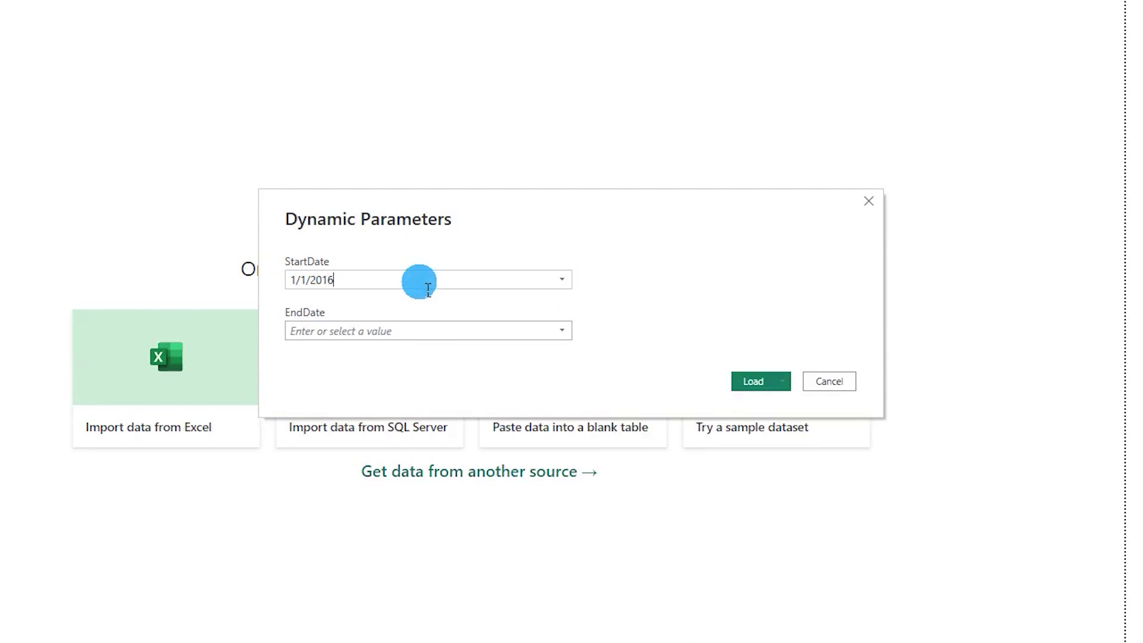
pyautogui.write('12/31')
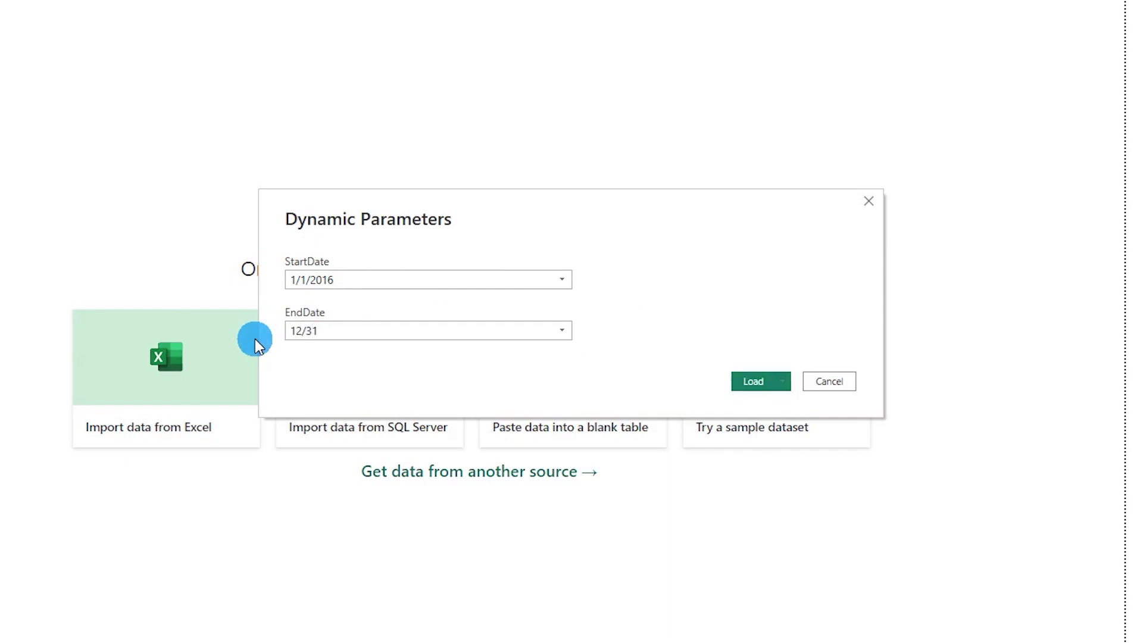
pyautogui.write('/2')
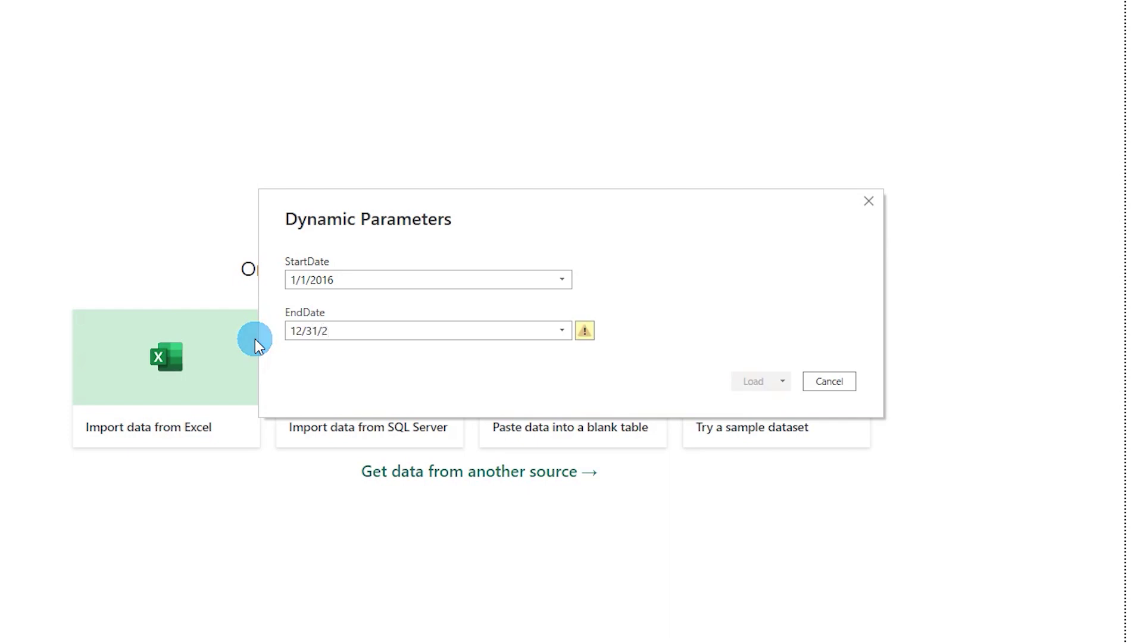
pyautogui.write('016')
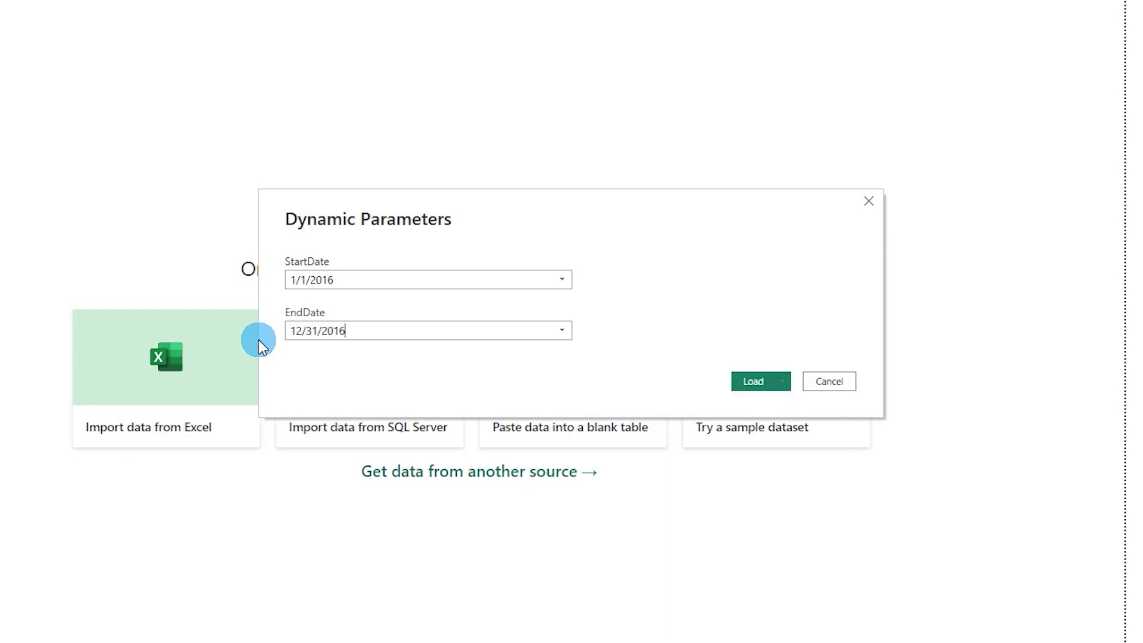
pyautogui.click(752, 380)
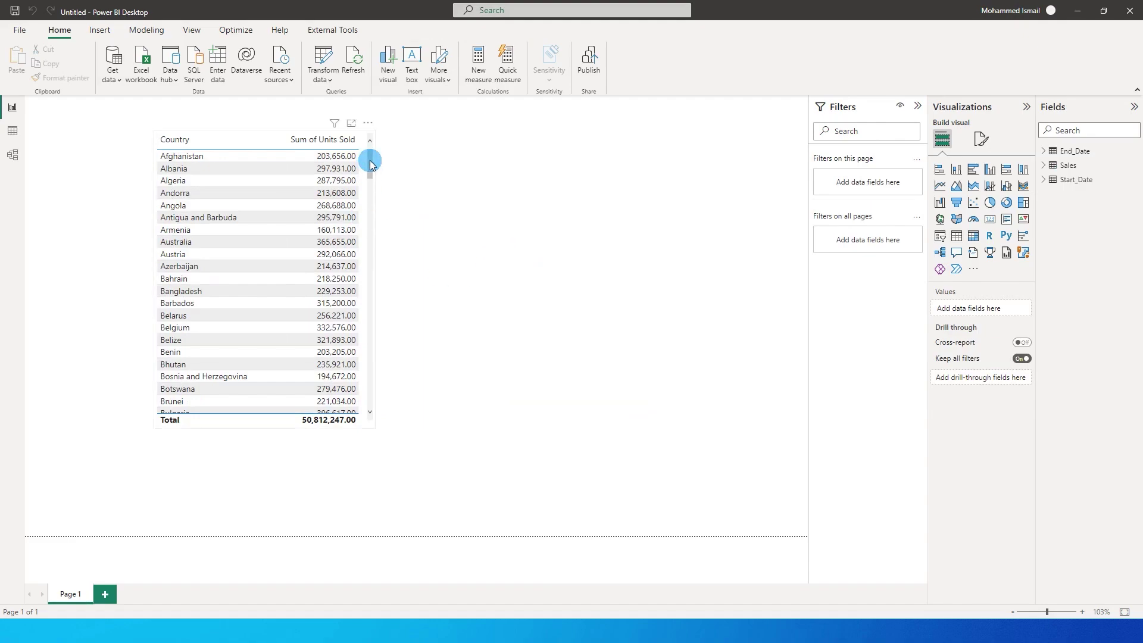
# Step: Add a second table with Order Date and Units Sold from Sales, enlarged and placed beside the country table
pyautogui.moveTo(370, 165)
pyautogui.mouseDown()
pyautogui.moveTo(370, 388)
pyautogui.moveTo(370, 156)
pyautogui.mouseUp()
pyautogui.click(1044, 165)
pyautogui.click(1062, 208)
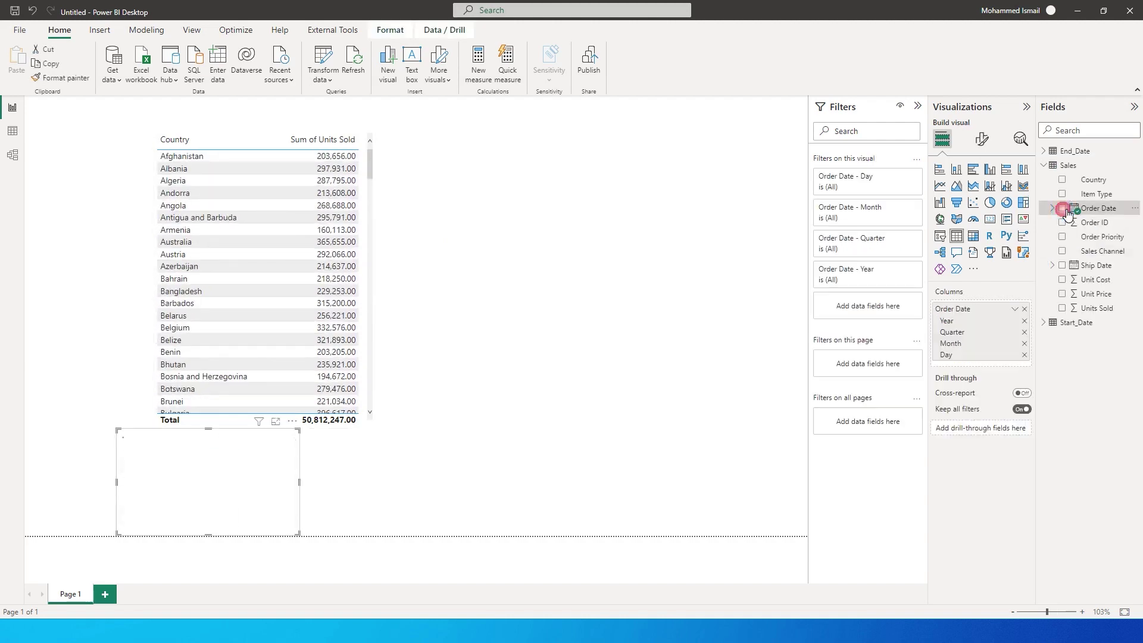
pyautogui.moveTo(298, 484); pyautogui.dragTo(699, 447)
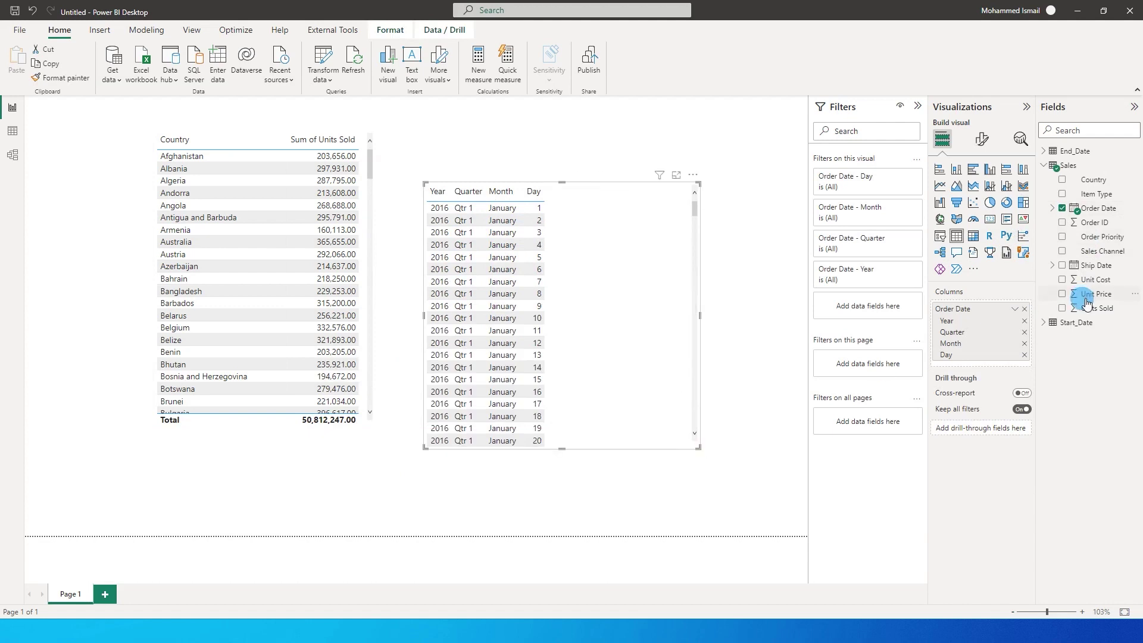
pyautogui.click(1064, 308)
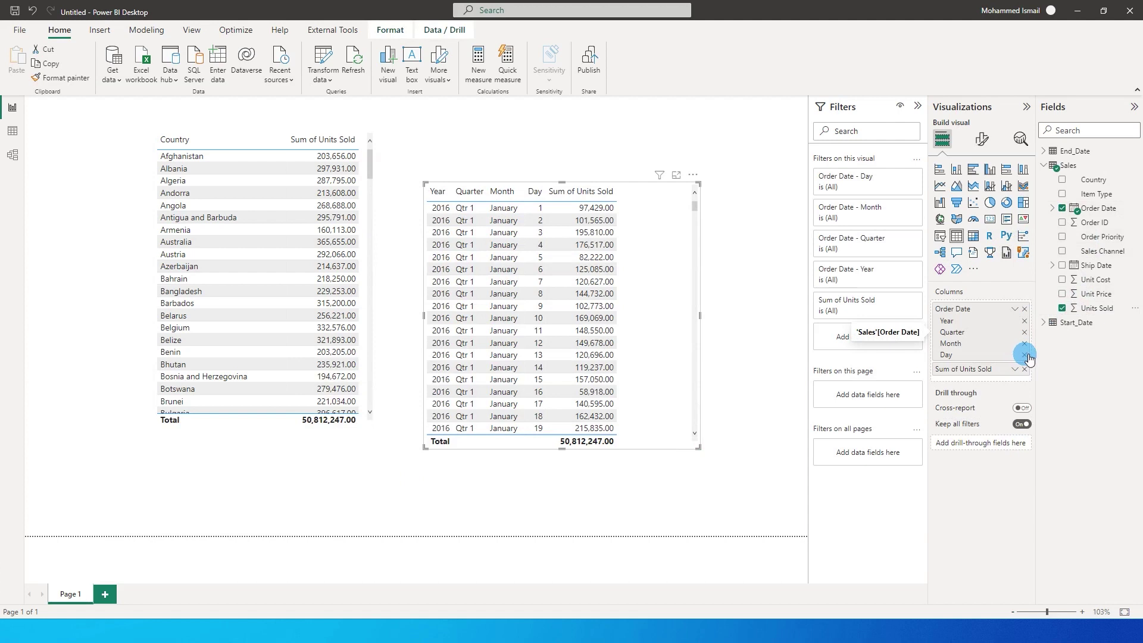
# Step: Remove the Day and Quarter levels of Order Date from the second table and move it slightly closer to the country table
pyautogui.click(1025, 355)
pyautogui.click(1024, 332)
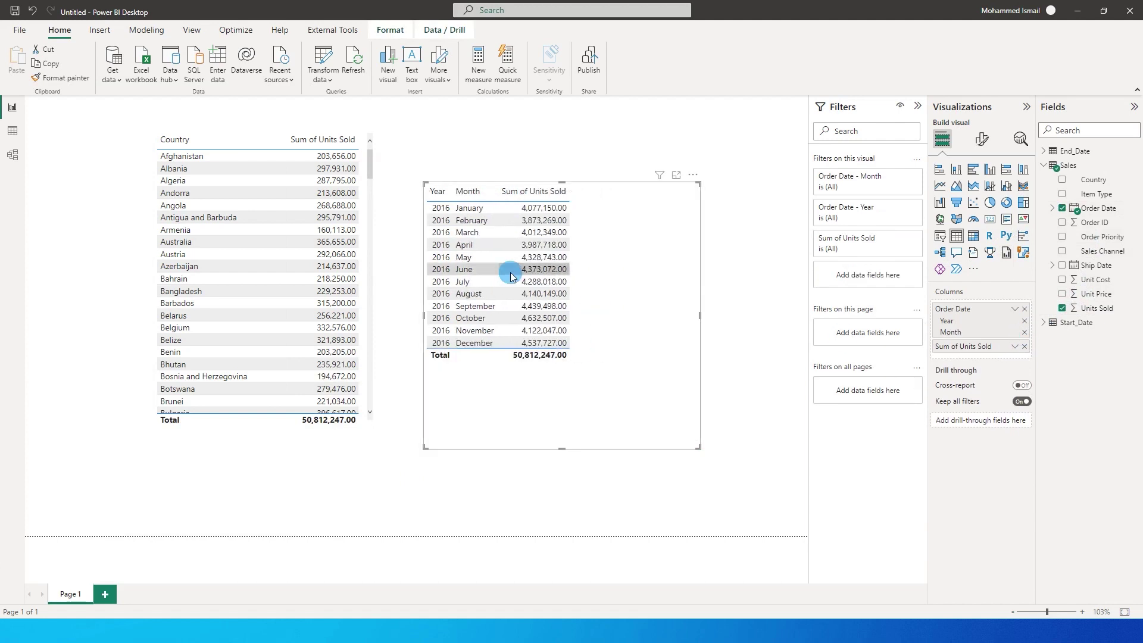
pyautogui.moveTo(551, 377); pyautogui.dragTo(543, 355)
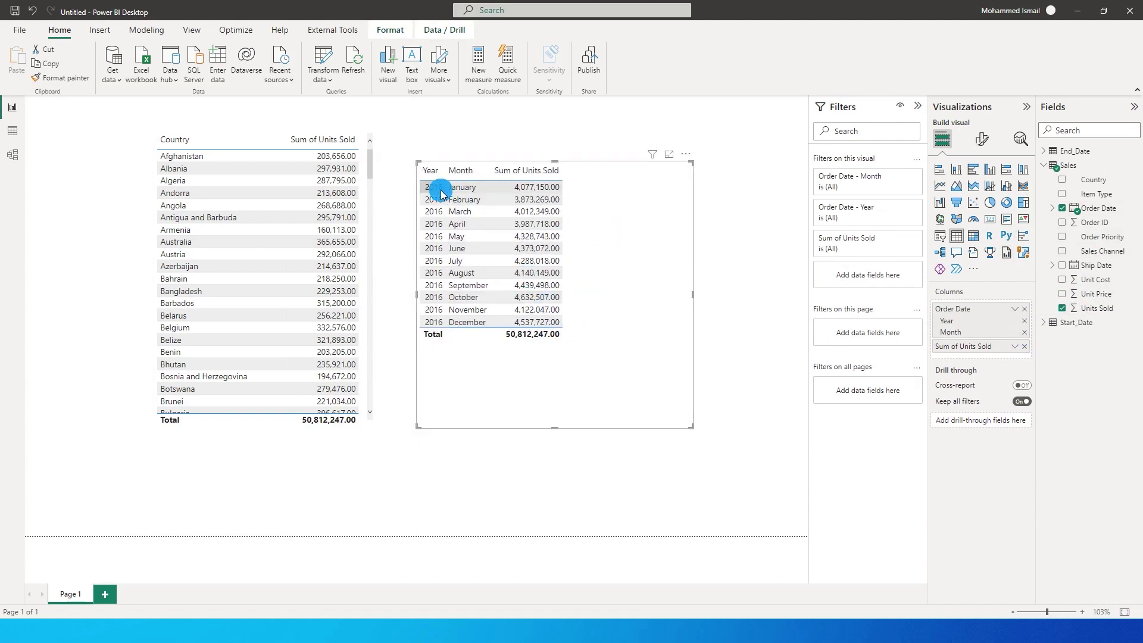